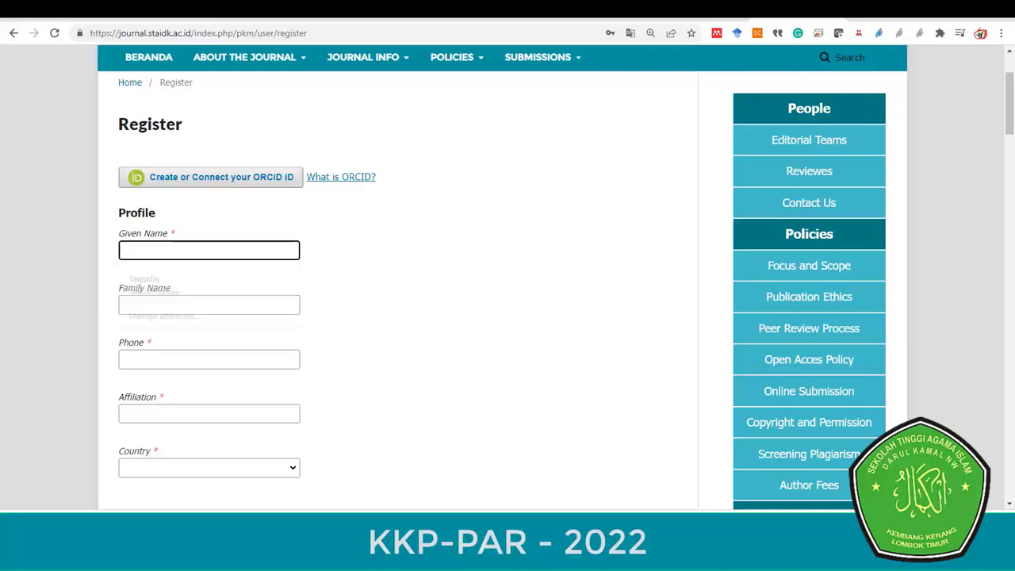
- Enter the author's given name and family name on the Register page
type("mU")
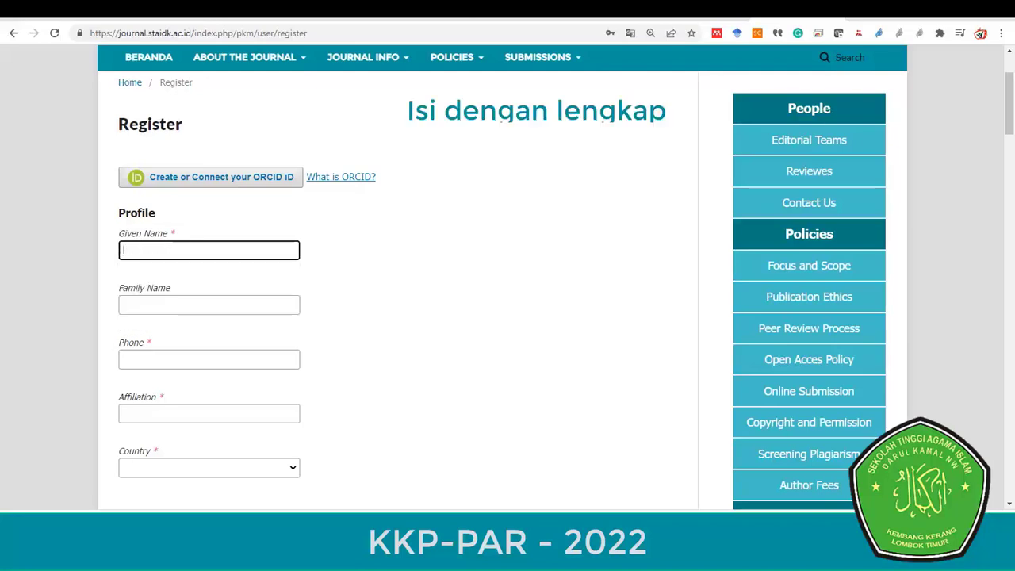
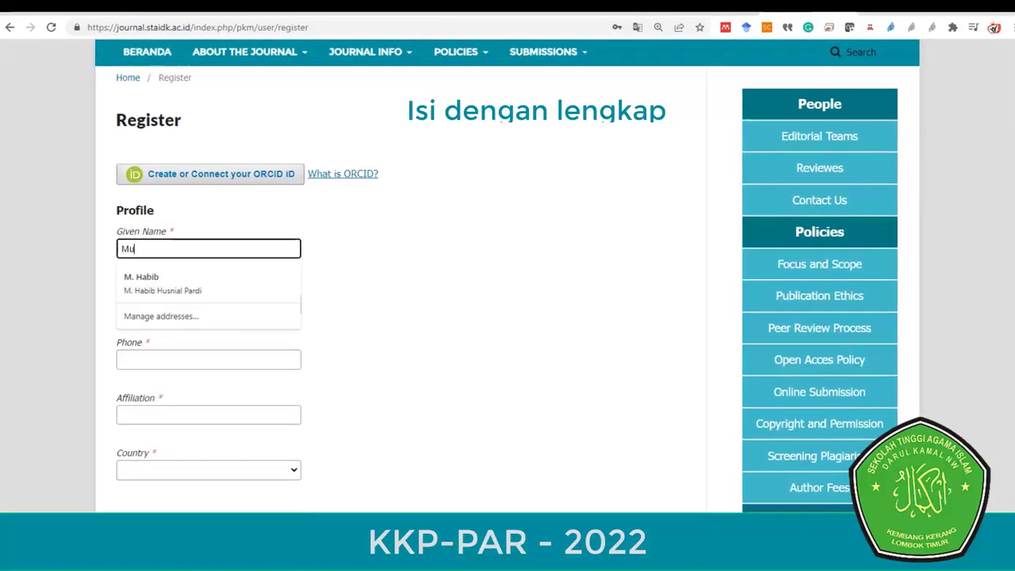
left_click(207, 302)
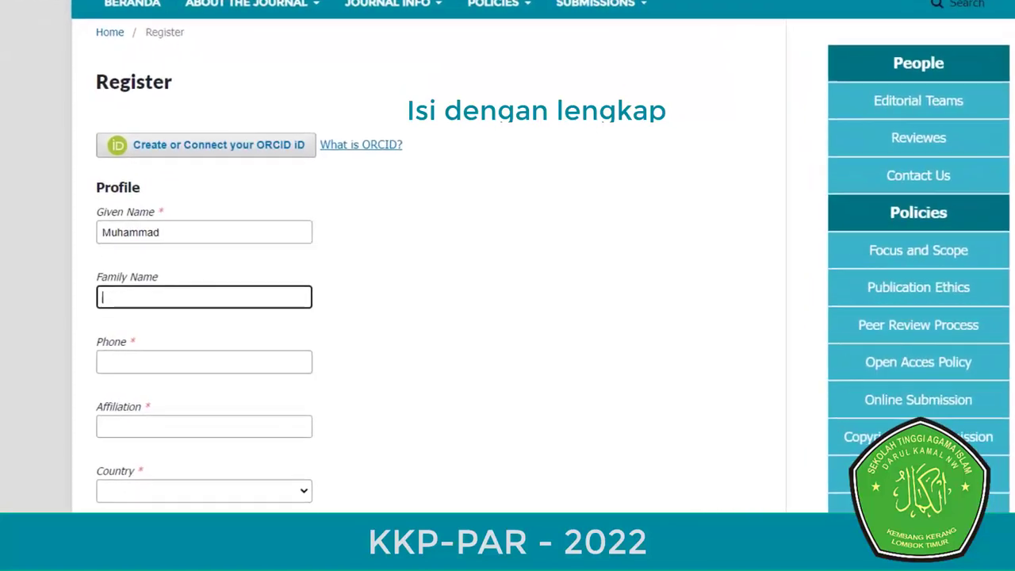
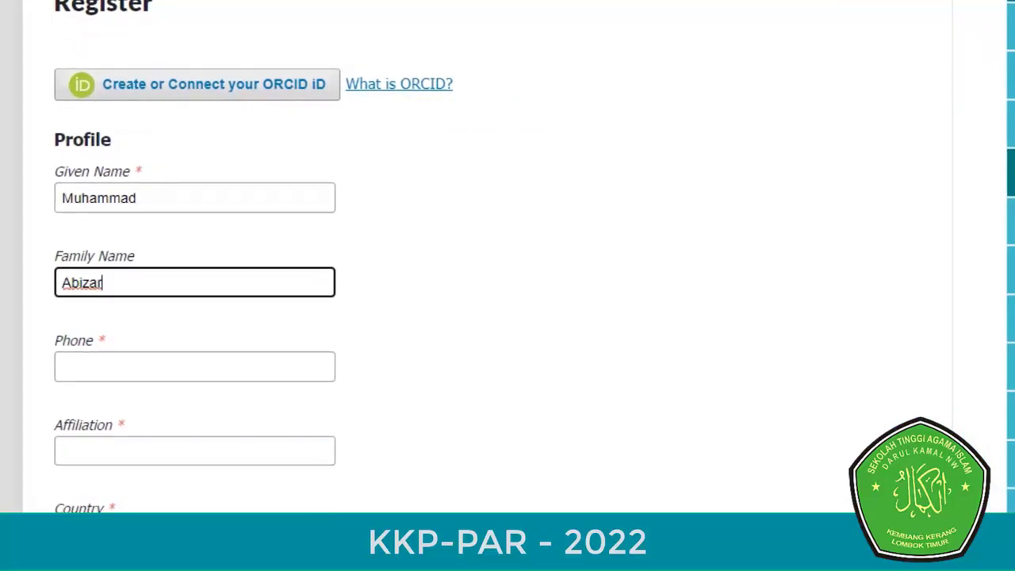
- Fill in the phone from the saved suggestion and set affiliation to STAI Darul Kamal NW
scroll(508, 257, "down", 1)
key("Tab")
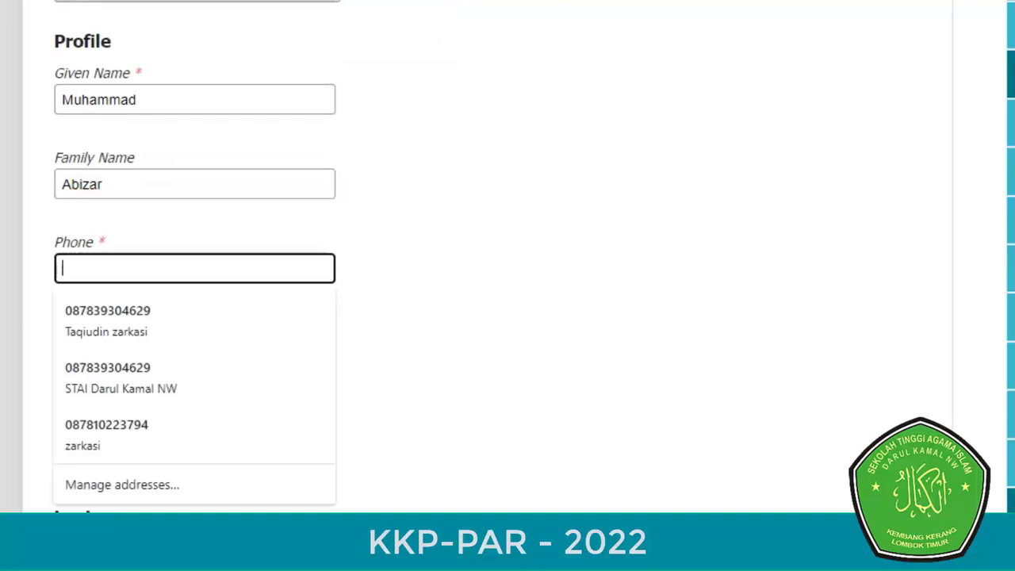
key("Down")
key("Return")
key("Tab")
type("STAI Darul Kamal NW")
- Choose Indonesia as the country and check the Email field
scroll(507, 285, "down", 3)
left_click(194, 239)
key("Escape")
scroll(508, 285, "down", 3)
left_click(120, 83)
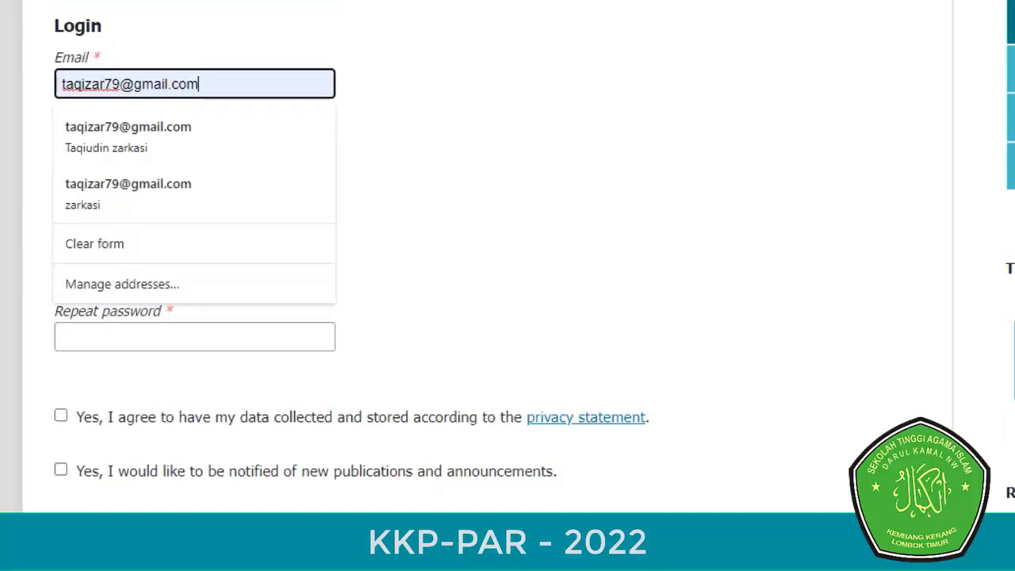
- Replace the prefilled username with the new account username
left_click(194, 168)
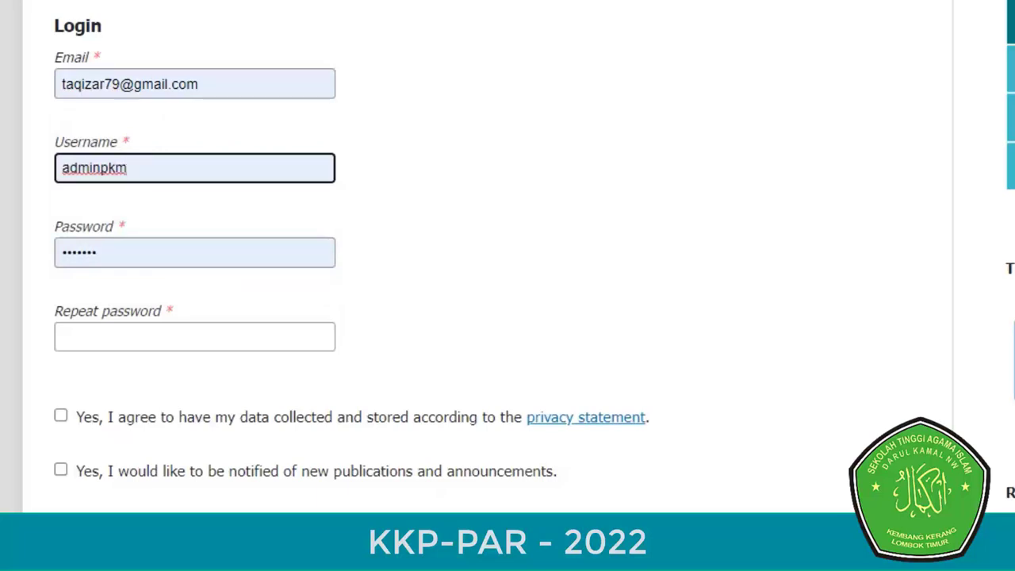
key("Down")
key("shift+Home")
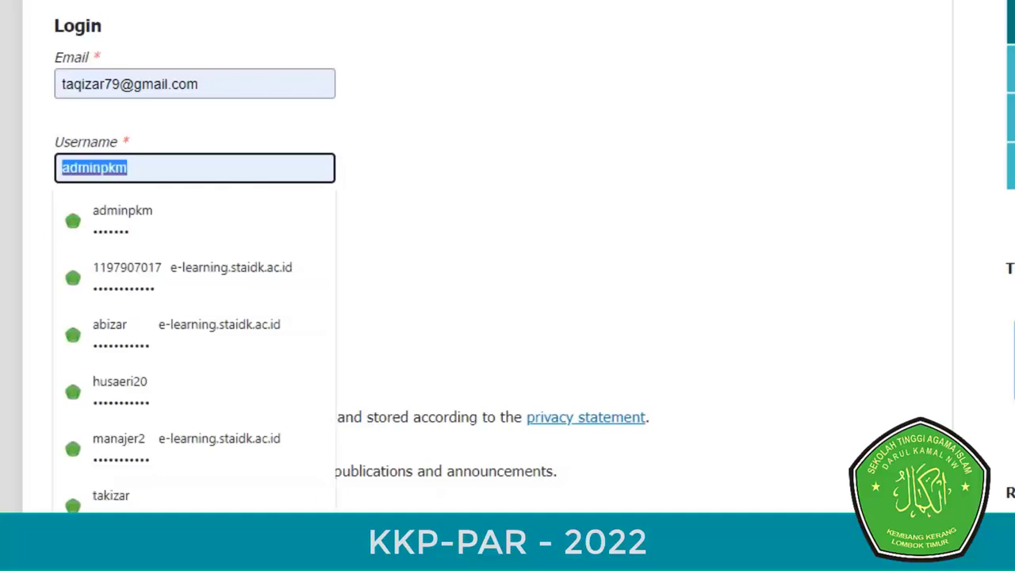
type("abizar")
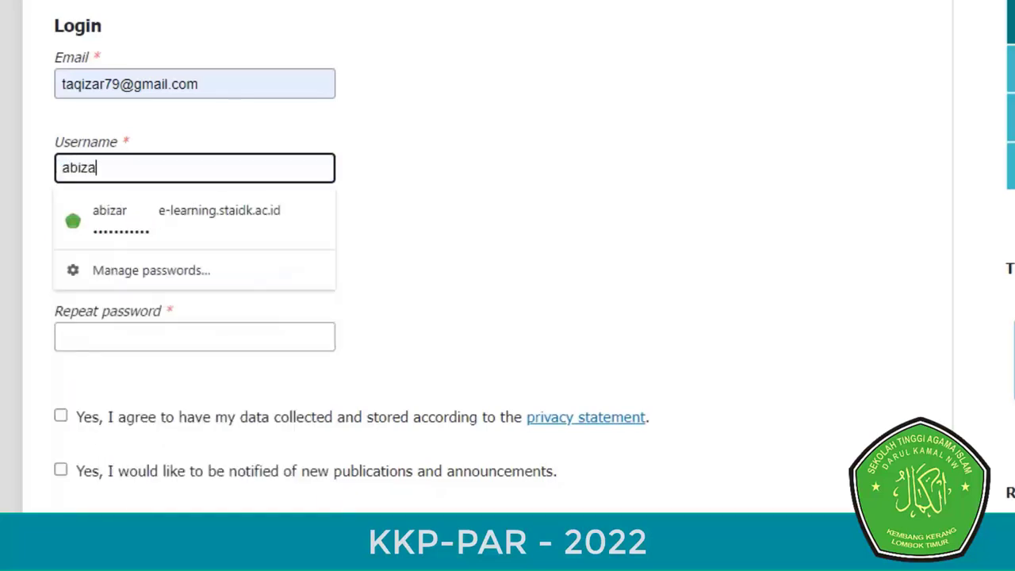
- Enter the account password in both Password and Repeat password
left_click(97, 252)
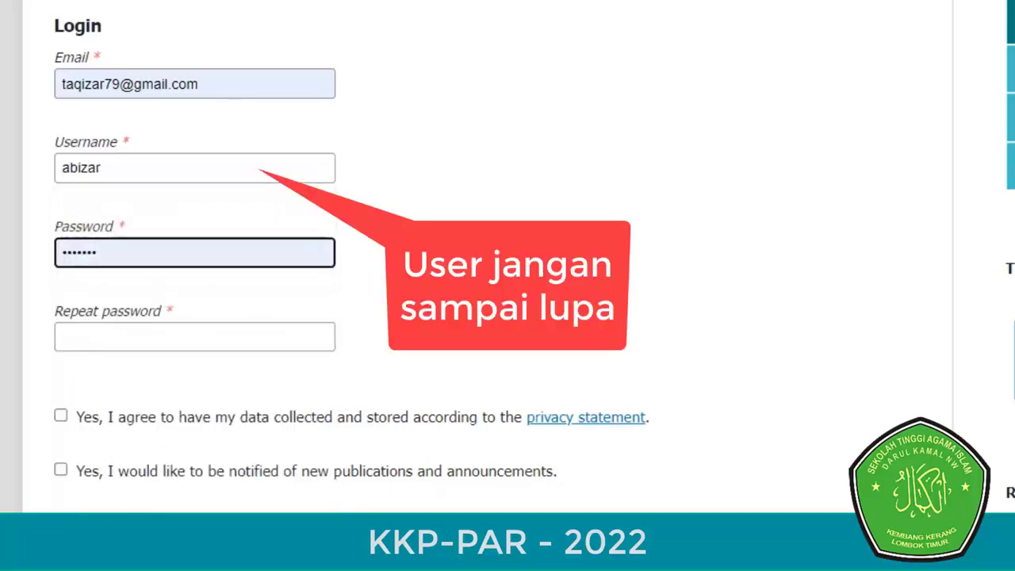
key("Down")
key("shift+Left")
key("shift+Left")
key("shift+Left")
key("shift+Left")
key("shift+Left")
key("shift+Left")
key("shift+Left")
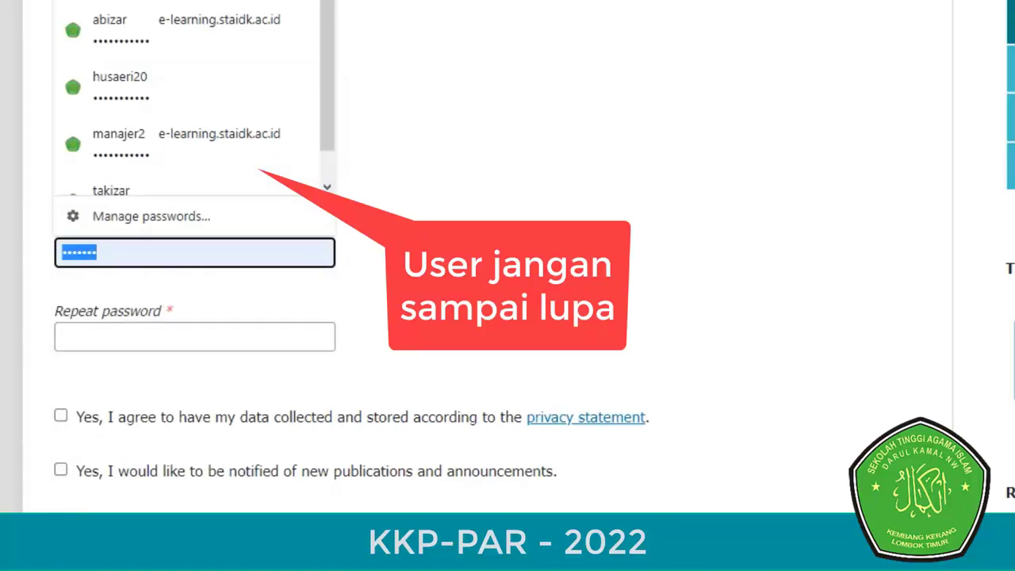
type("1234")
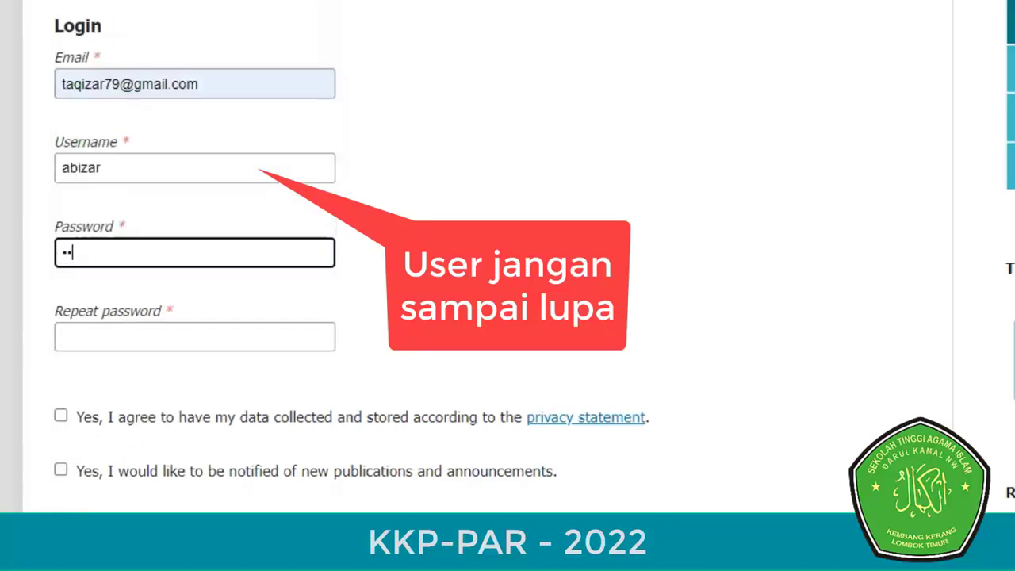
type("567890")
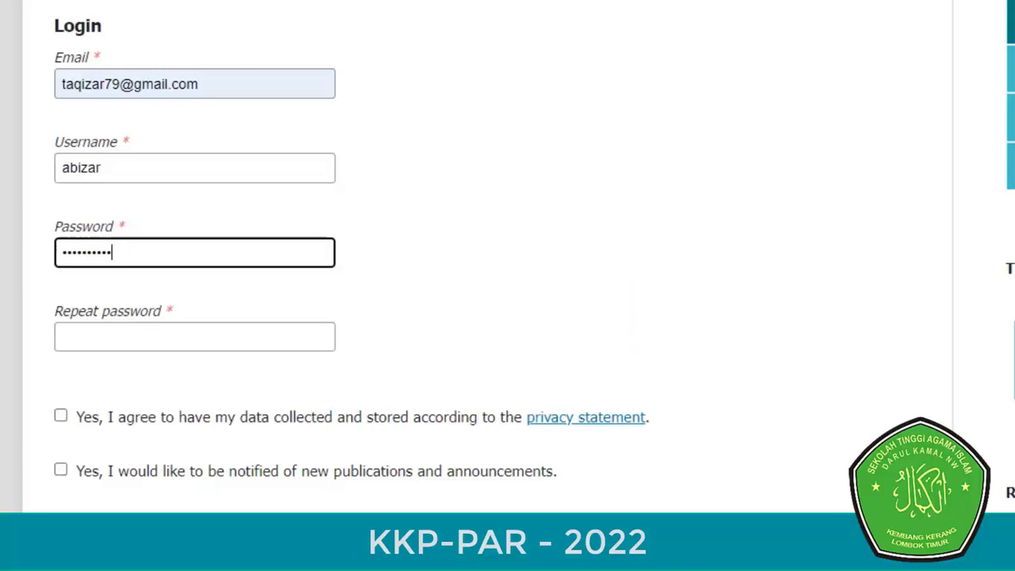
key("ctrl+a")
type("1234567890")
left_click(194, 336)
type("1234567")
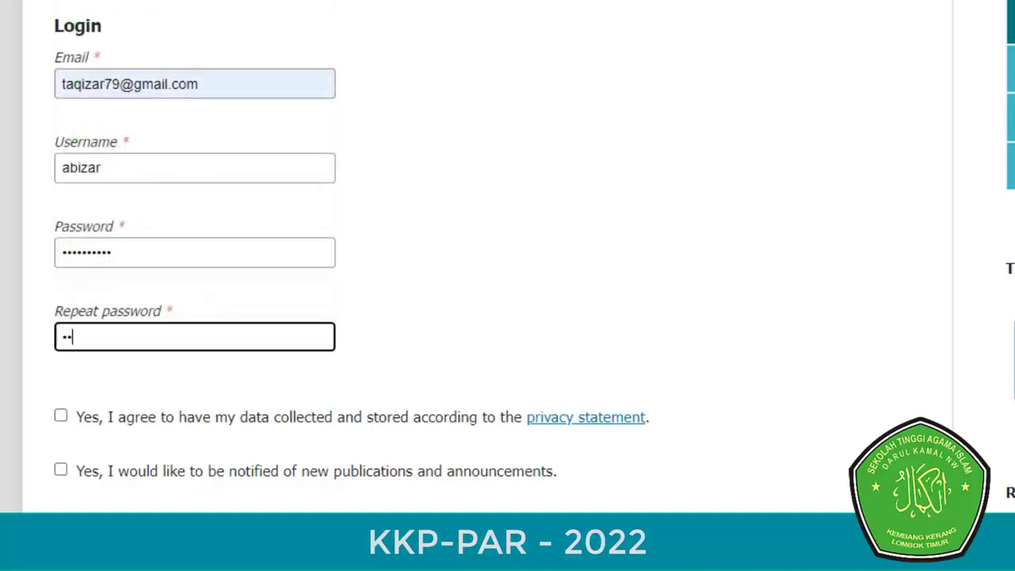
type("890")
- Agree to data collection and new-publication notifications, then submit the registration
scroll(507, 262, "down", 4)
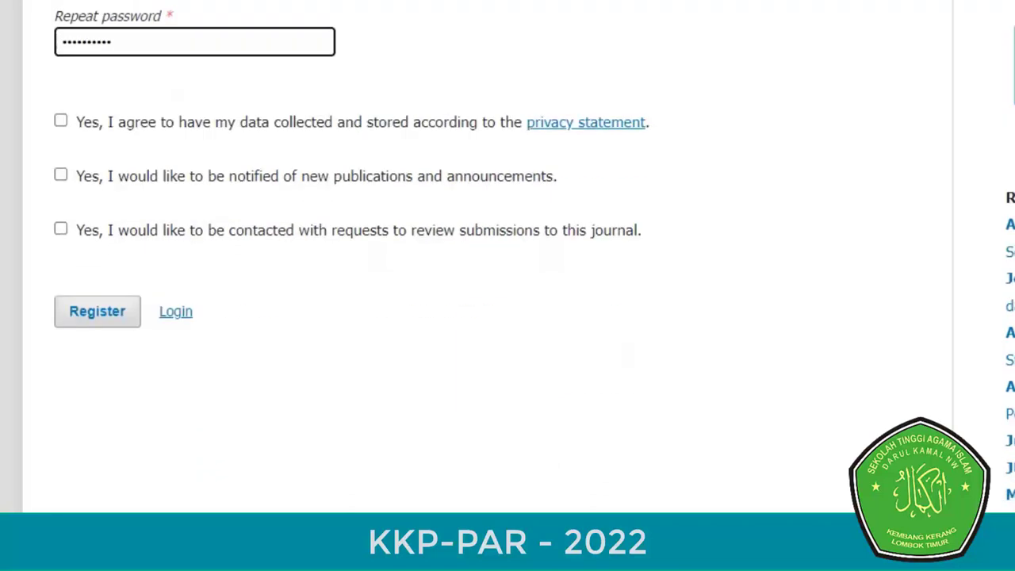
left_click(61, 121)
left_click(61, 174)
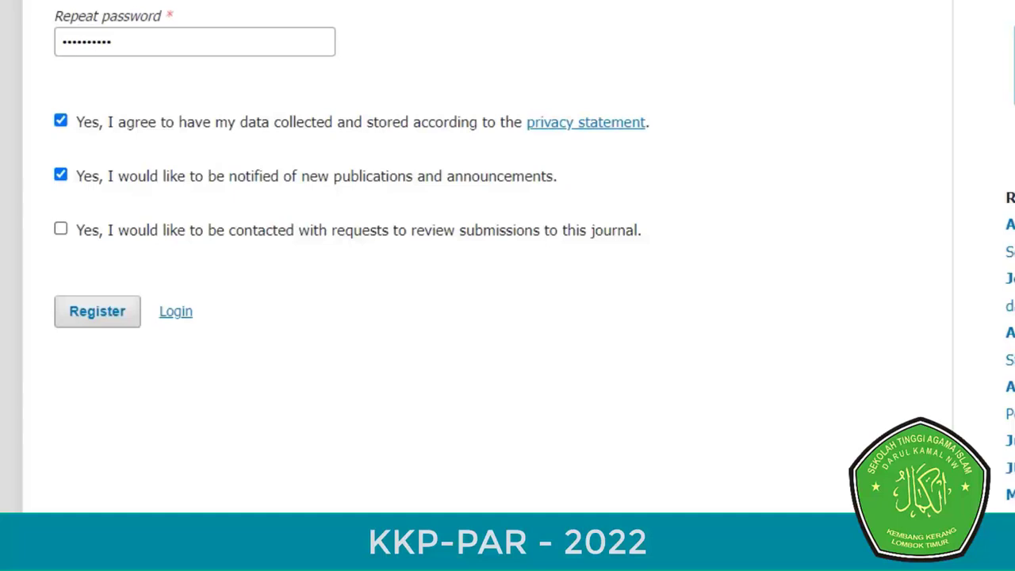
left_click(60, 229)
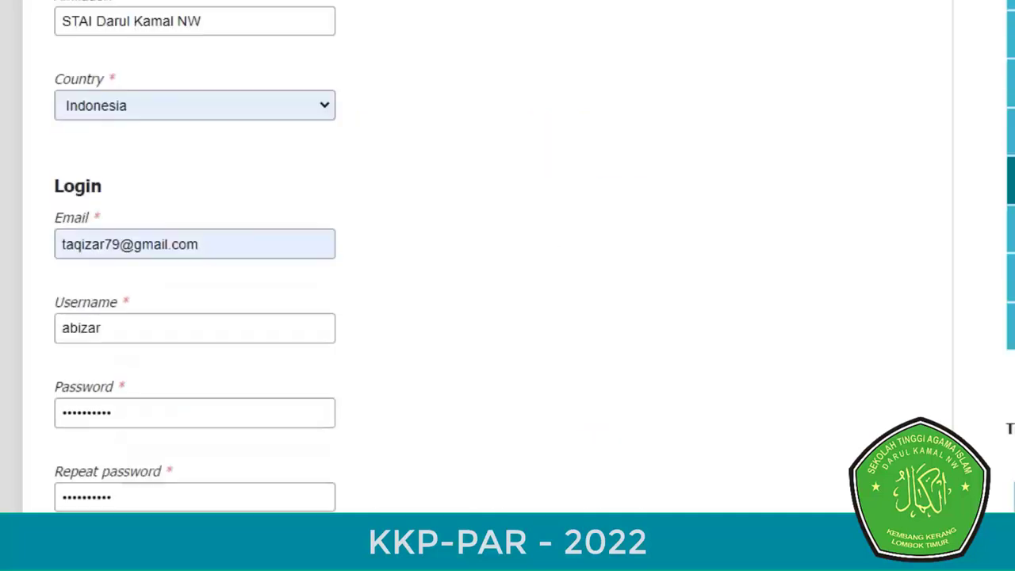
- Change the already-used email address by replacing its last digit with 8
scroll(476, 262, "down", 2)
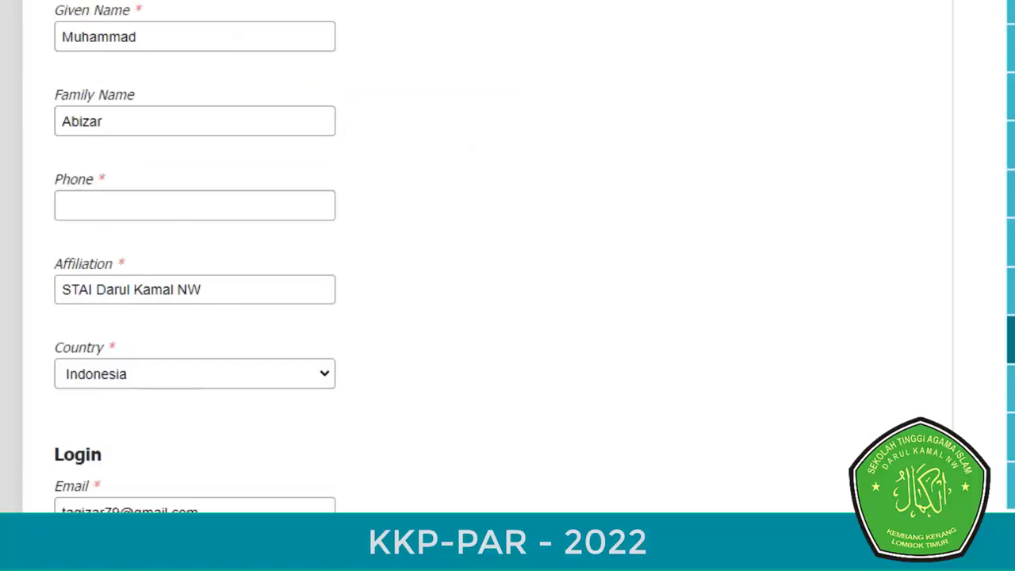
scroll(476, 262, "up", 3)
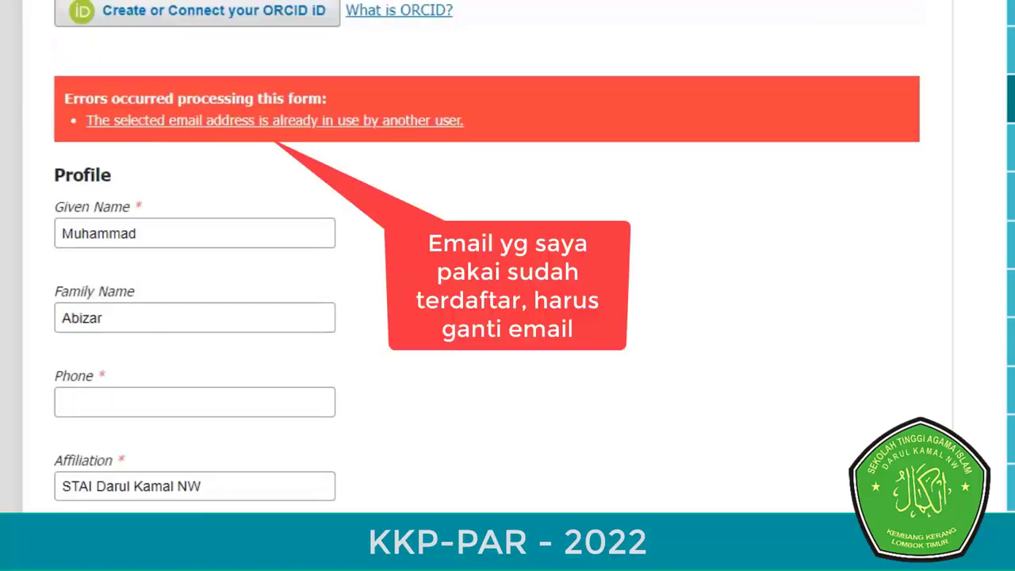
scroll(318, 286, "down", 6)
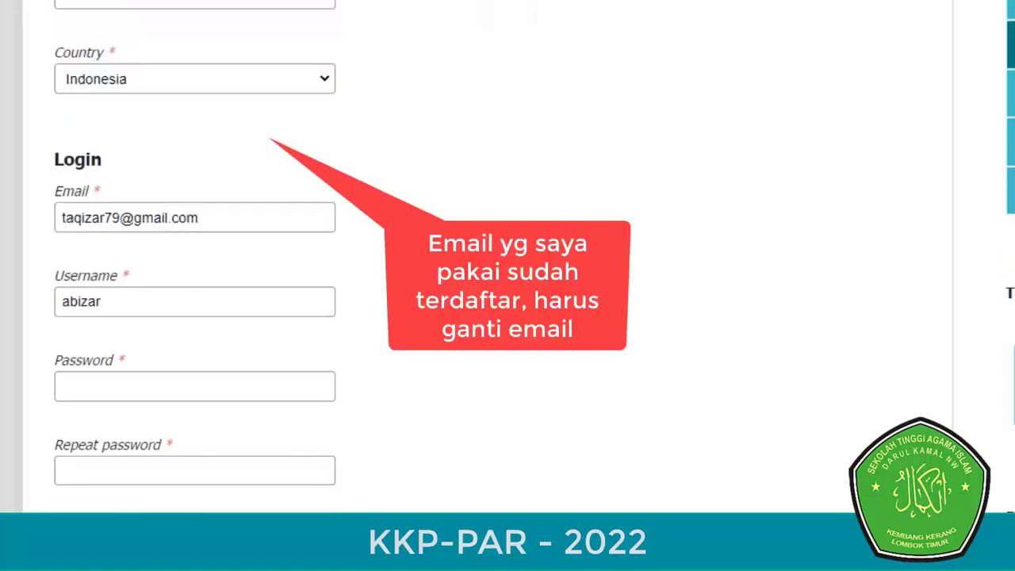
left_click(118, 217)
key("BackSpace")
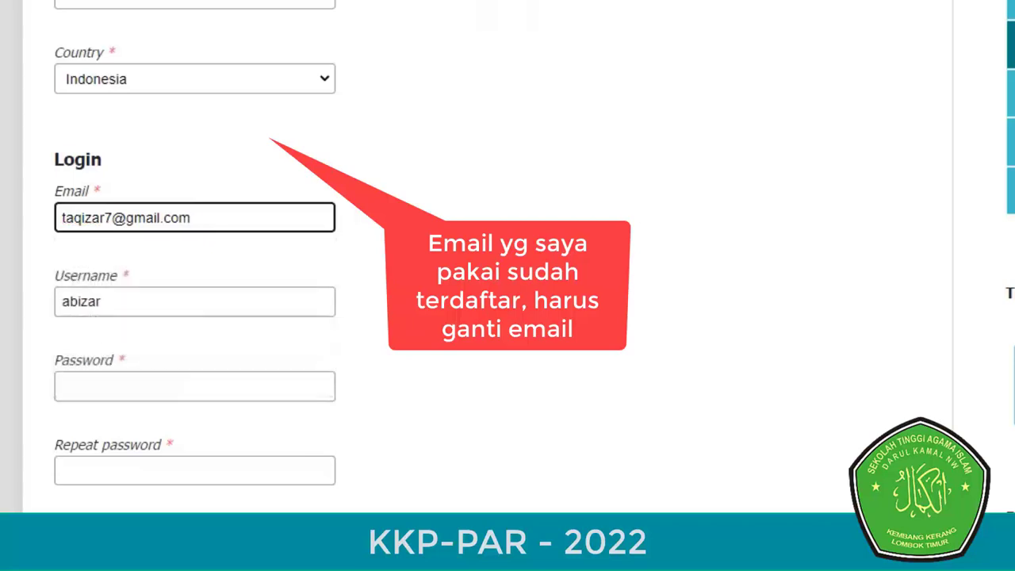
type("8")
- Refill the phone number from the saved autofill suggestion
scroll(508, 285, "down", 5)
scroll(507, 254, "down", 4)
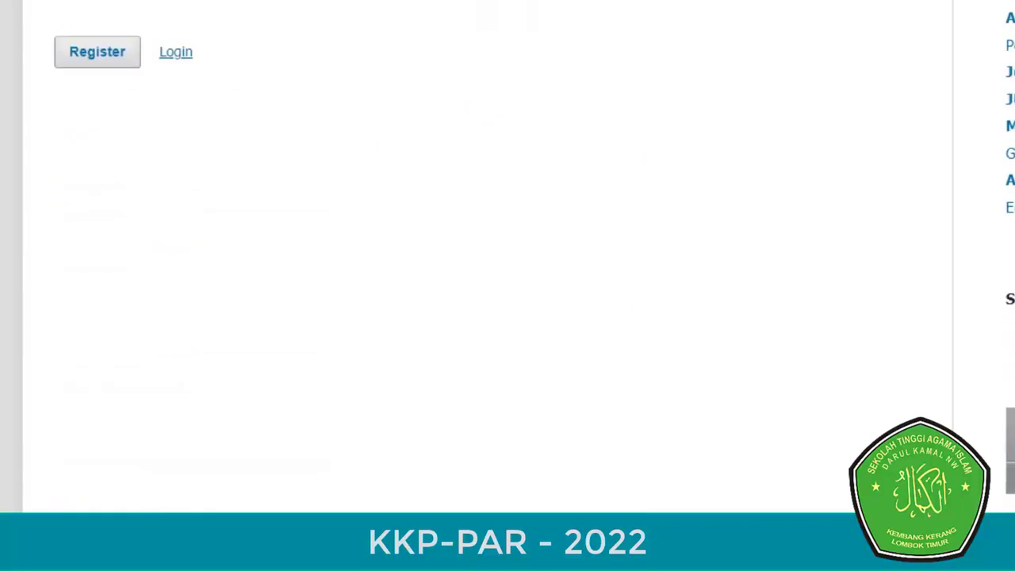
scroll(508, 254, "up", 3)
scroll(508, 285, "up", 6)
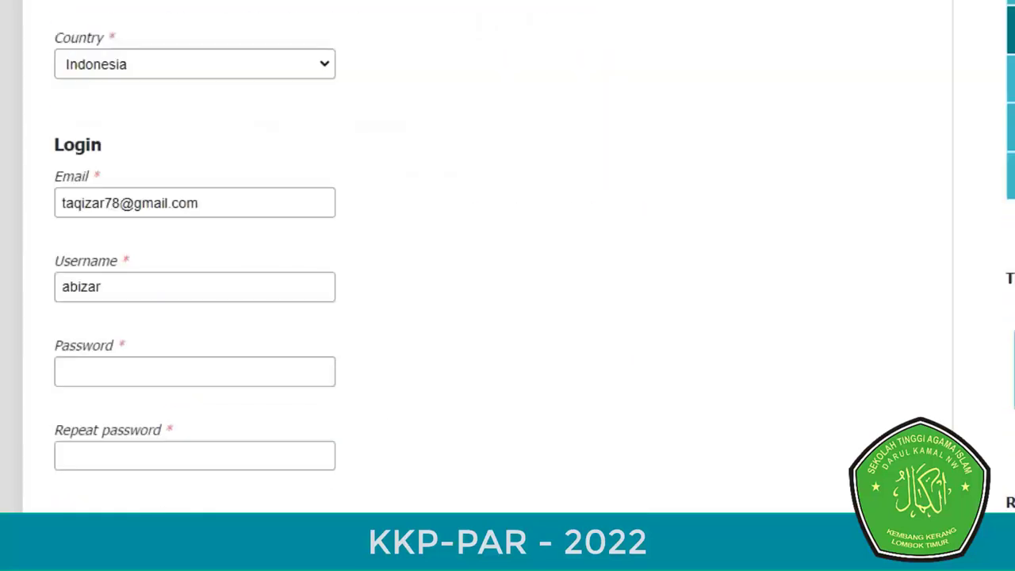
key("Down")
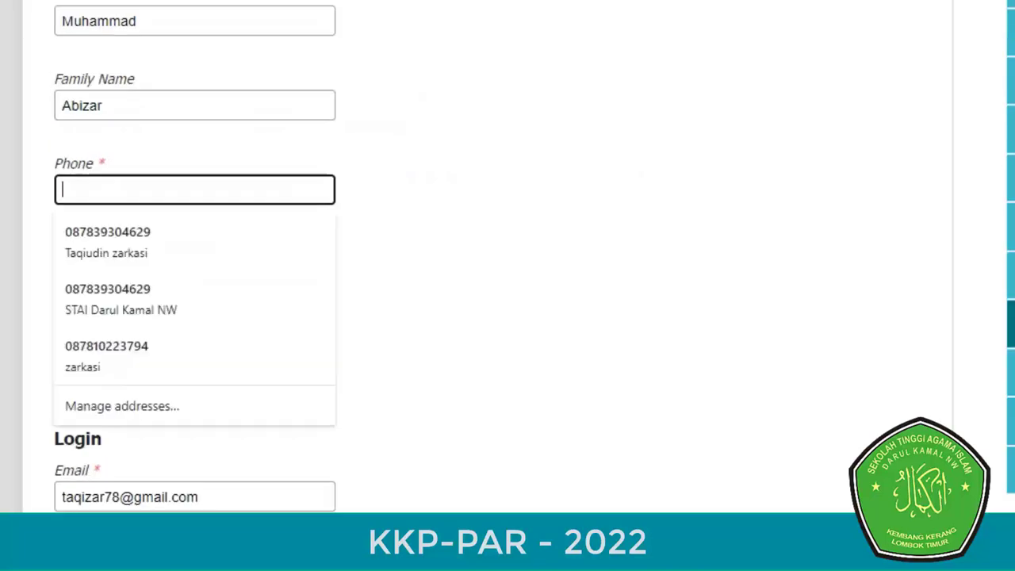
key("Down")
key("Return")
- Re-enter the account password and its confirmation
scroll(508, 285, "down", 6)
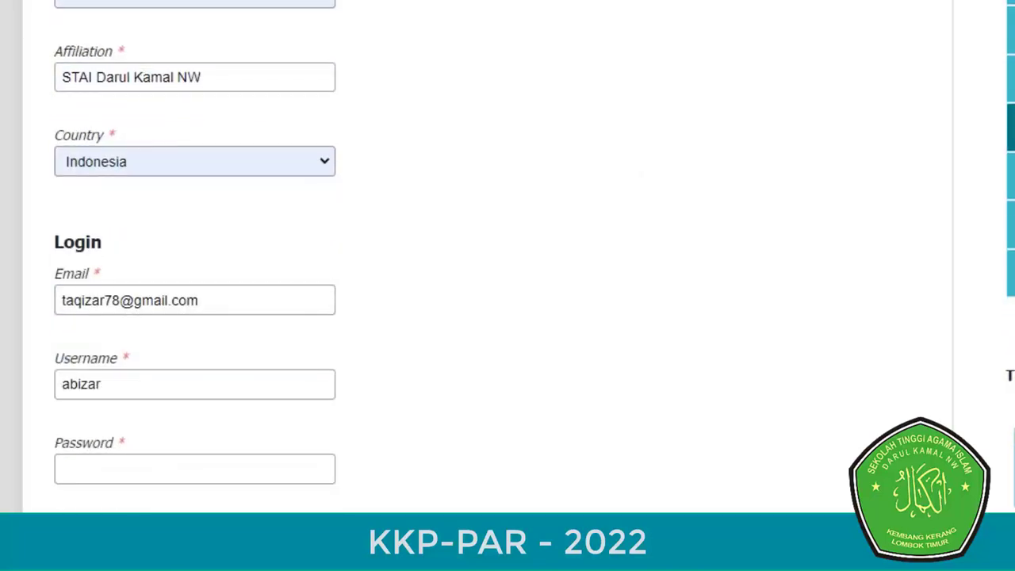
left_click(195, 173)
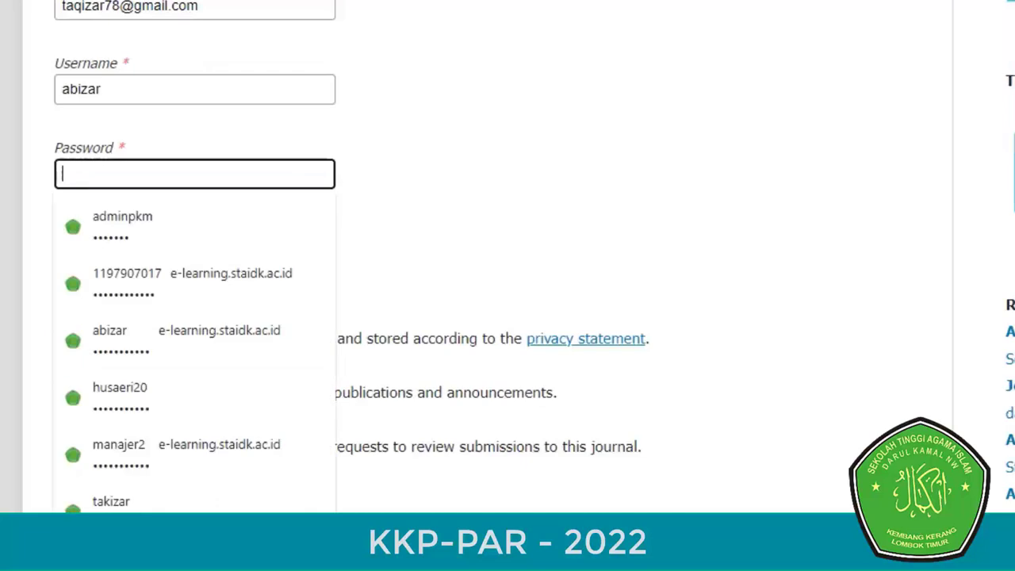
type("•••••••")
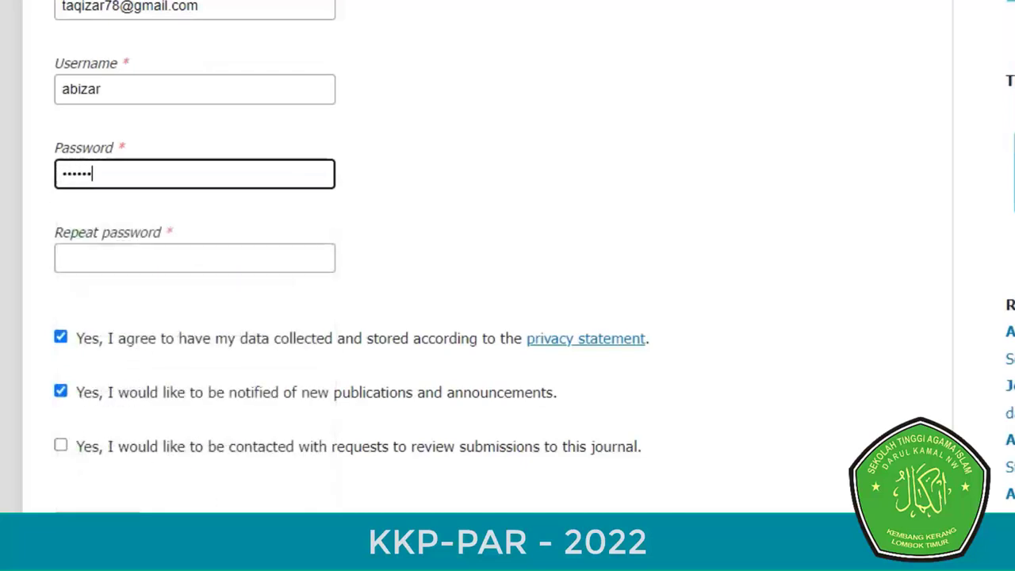
type("••••")
left_click(194, 257)
type("•••••••")
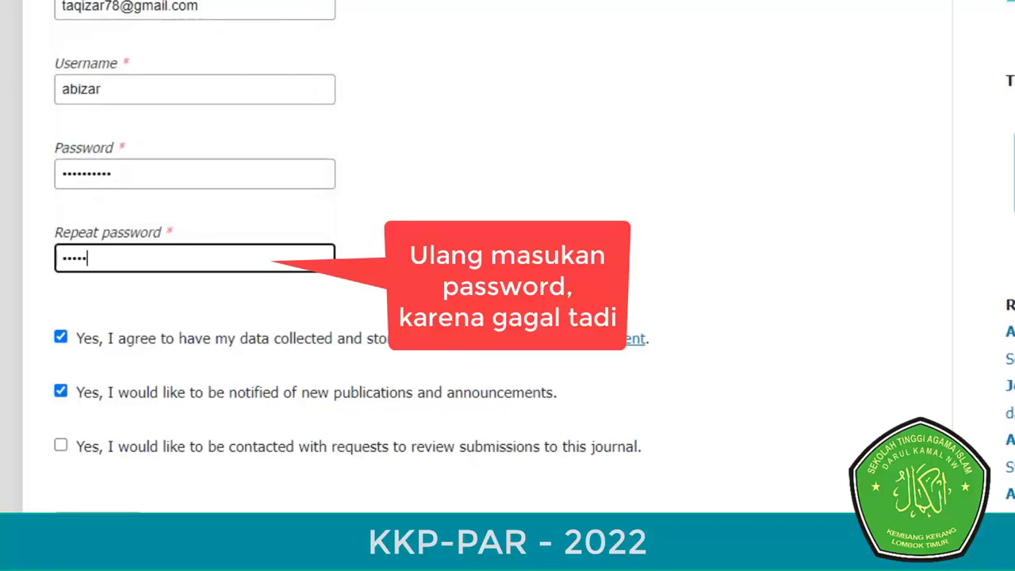
type("•••")
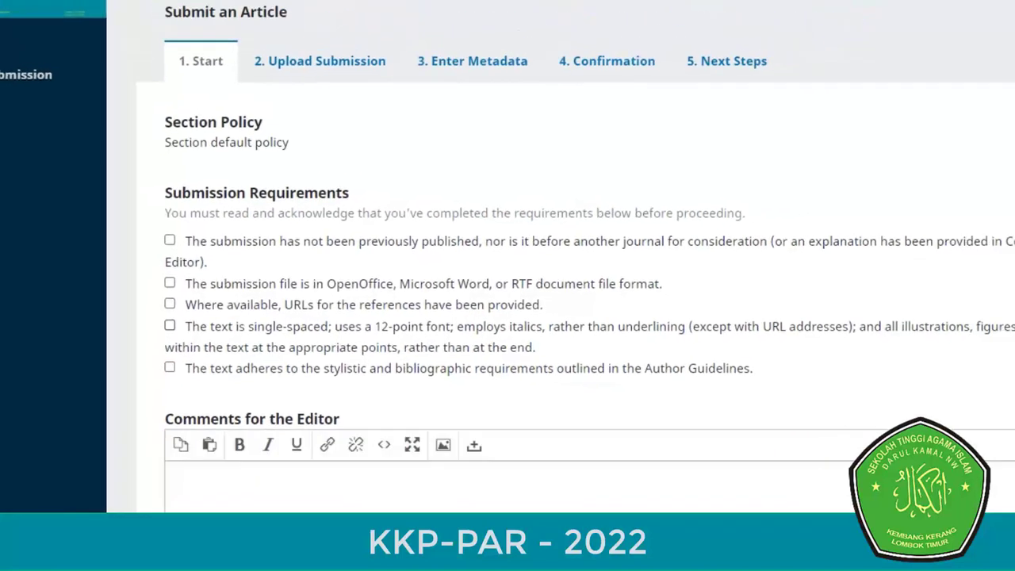
- Tick all five Submission Requirements checkboxes
left_click(170, 239)
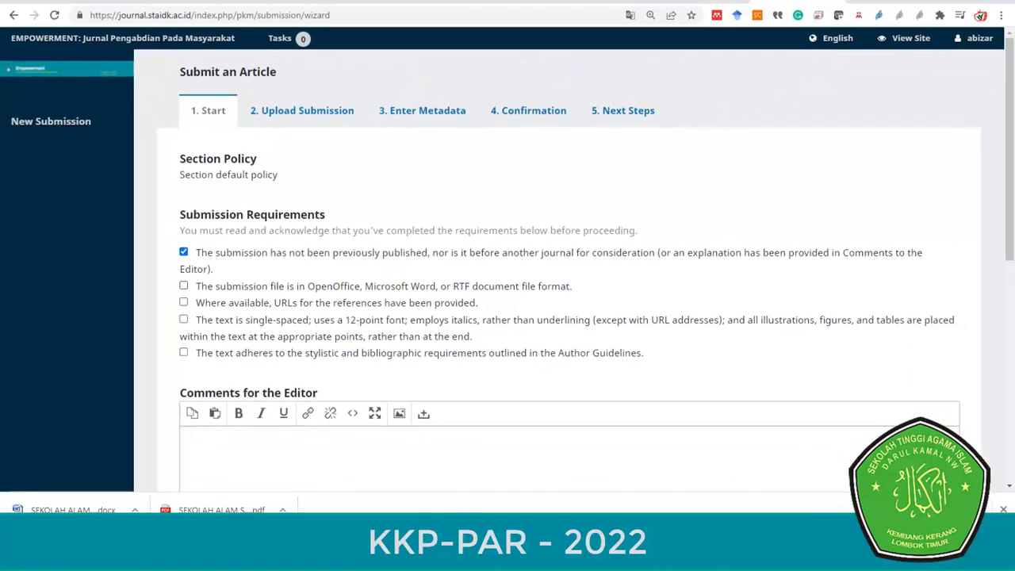
left_click(183, 285)
left_click(183, 302)
left_click(183, 319)
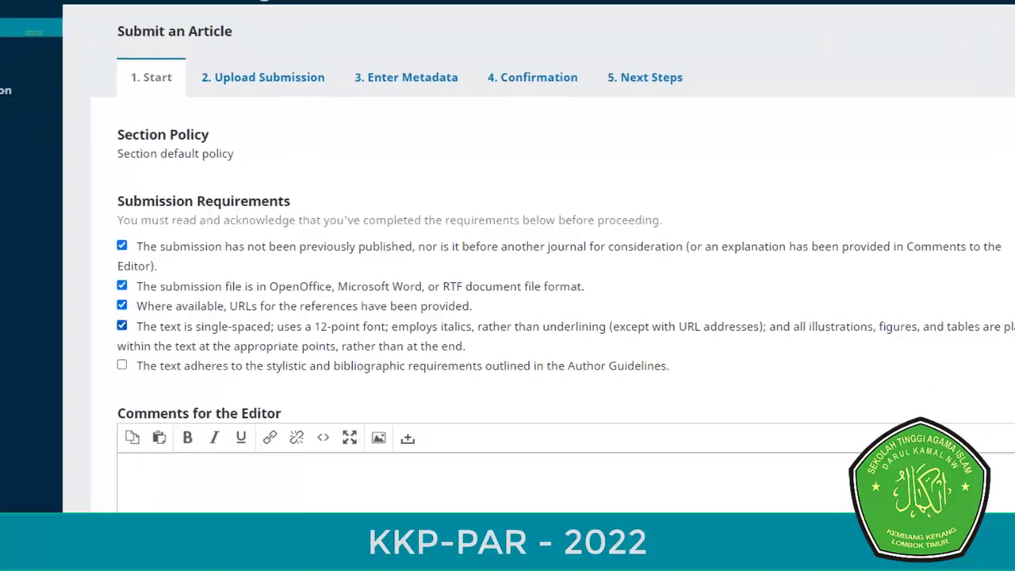
left_click(121, 365)
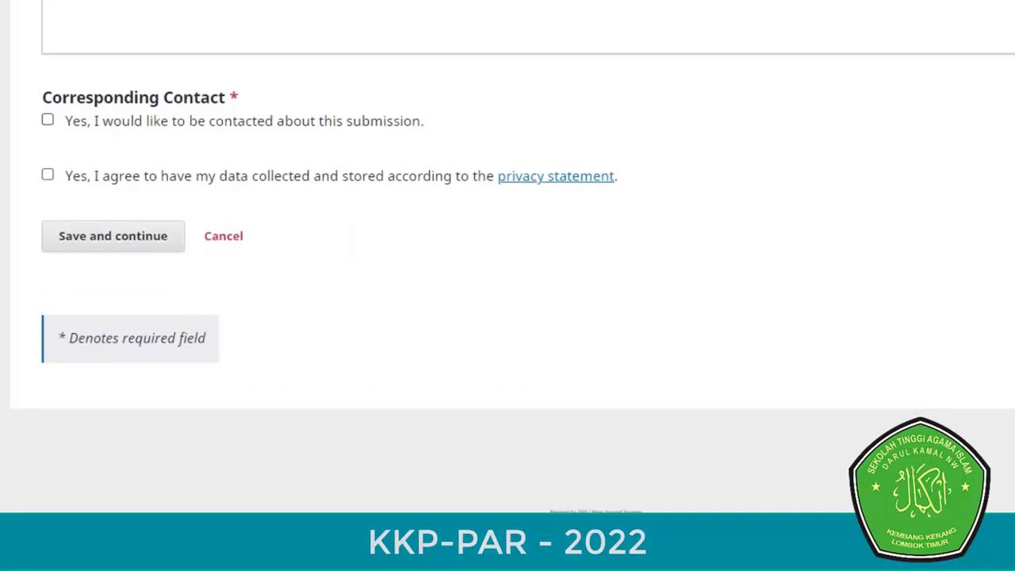
- Agree to be contacted and to the privacy statement, then save the Start step
left_click(48, 120)
left_click(48, 174)
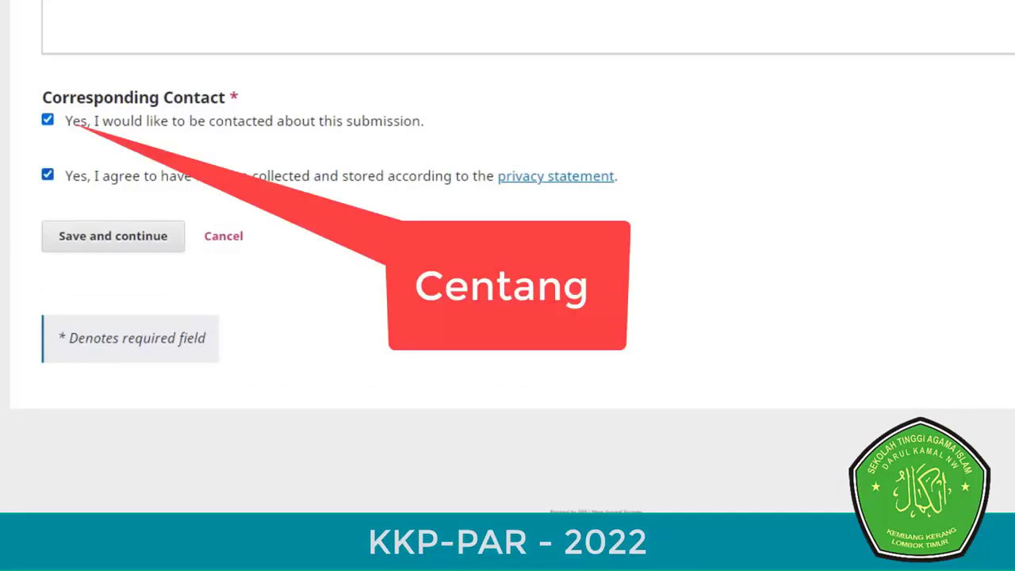
left_click(113, 236)
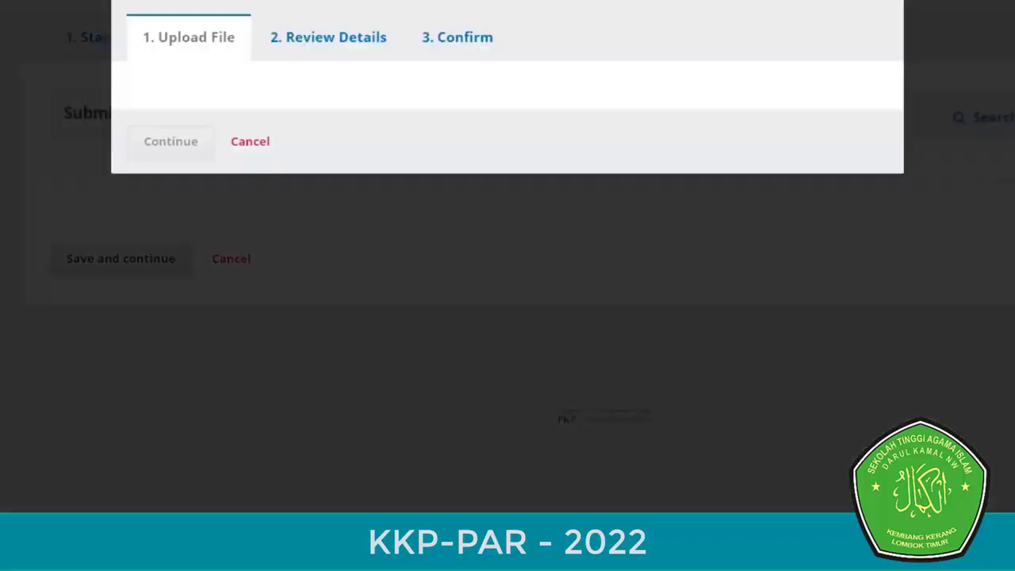
- Upload the article .docx as the Article Text component and complete the upload
left_click(507, 133)
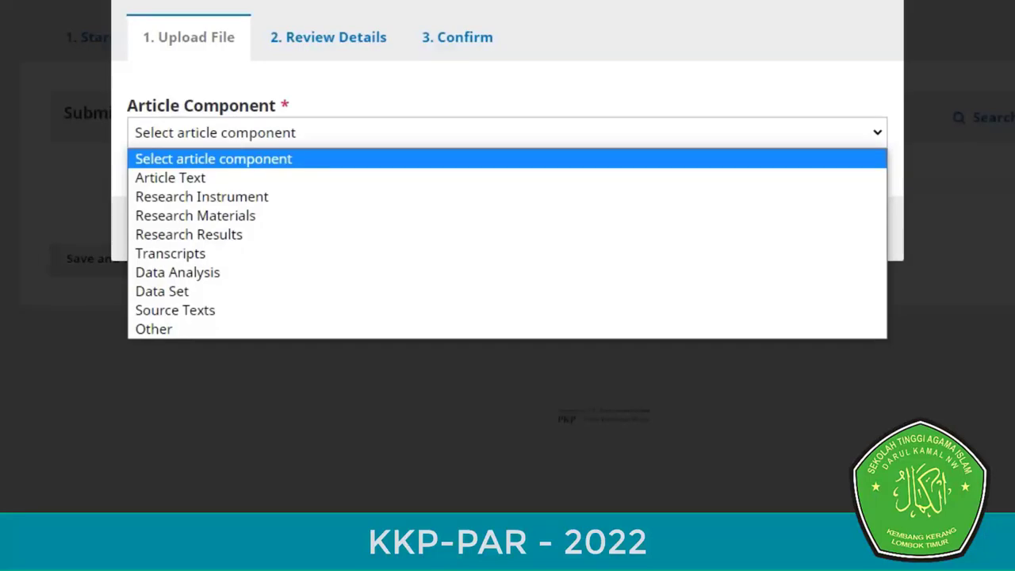
left_click(170, 177)
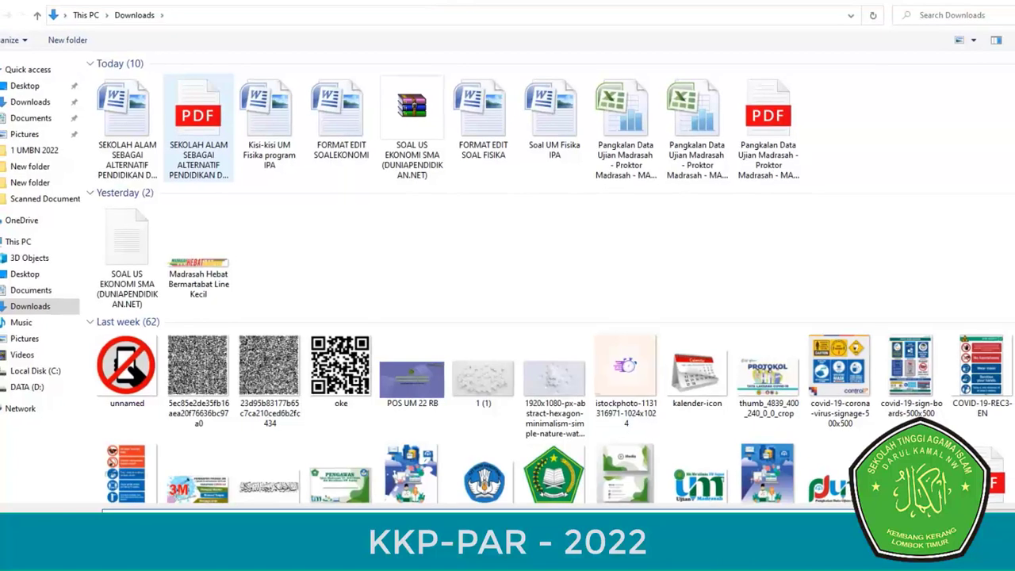
left_click(127, 126)
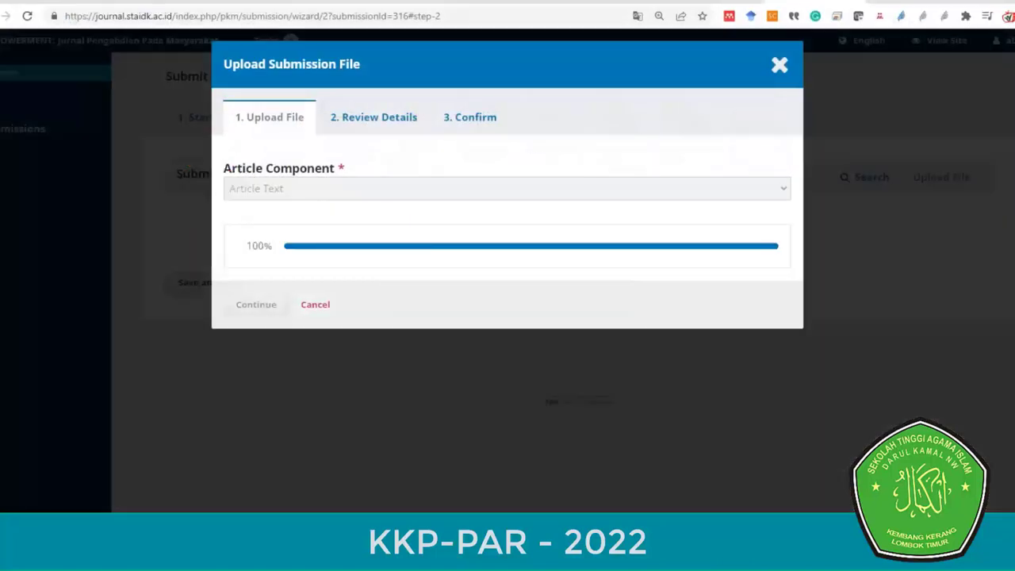
left_click(256, 336)
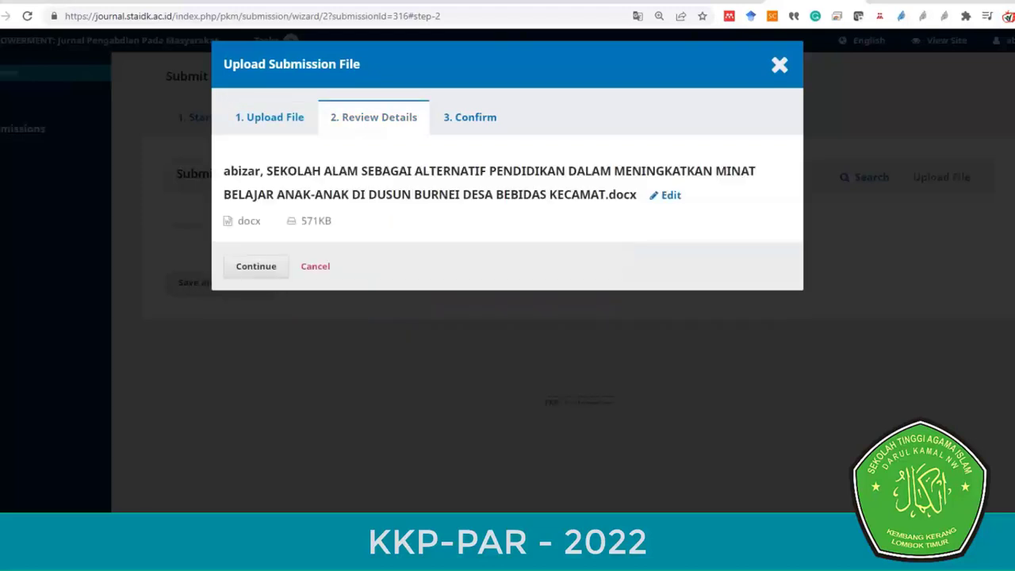
left_click(256, 266)
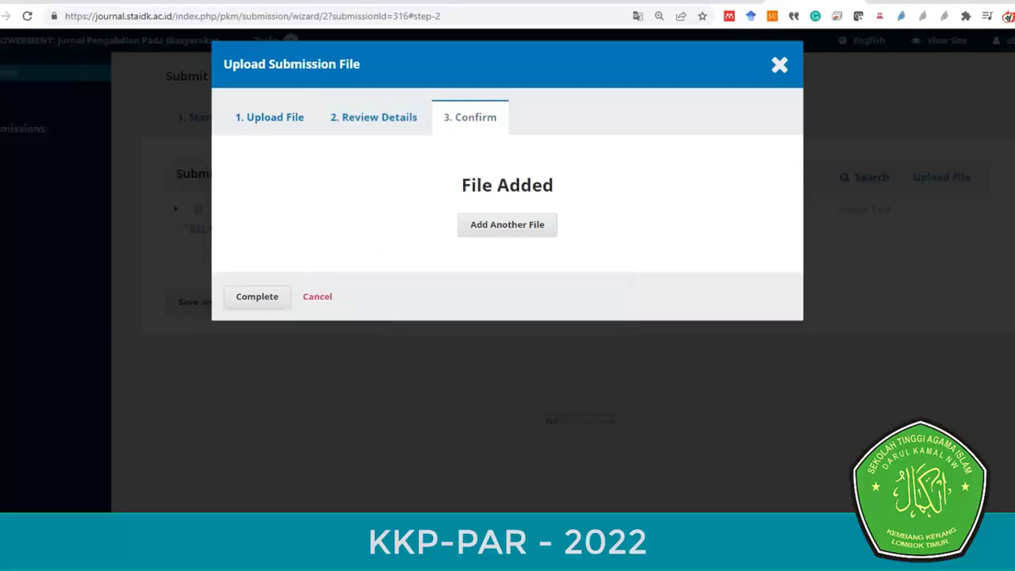
left_click(257, 296)
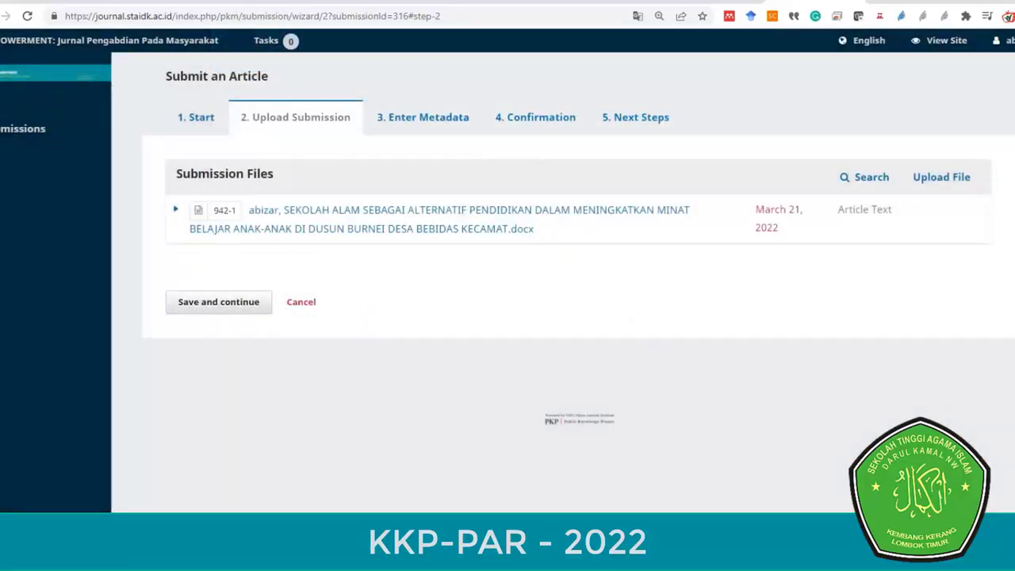
- Continue to Enter Metadata and paste 'Sekolah Alam Sebagai Alternatif Pendidikan…' into Title
left_click(218, 301)
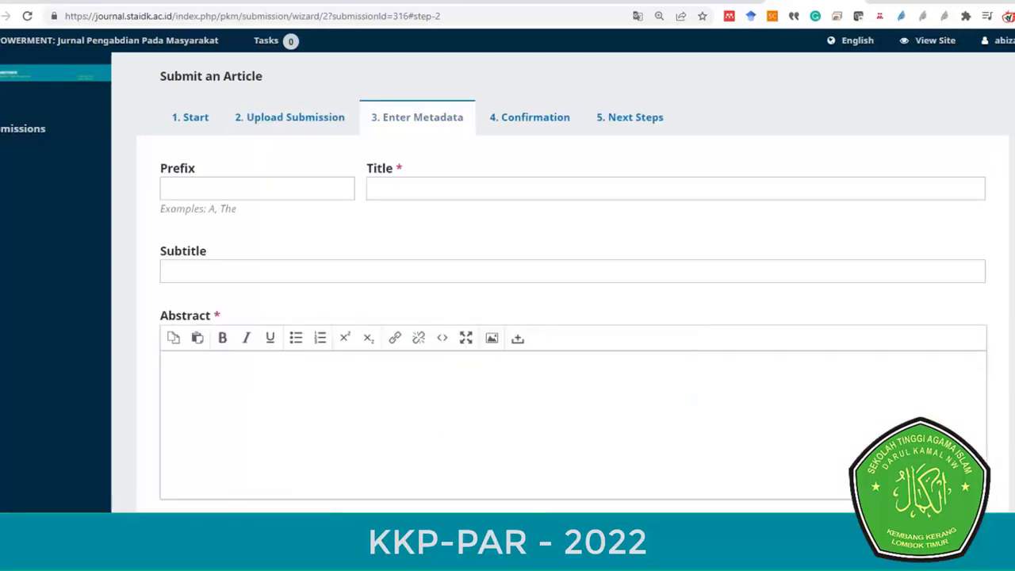
left_click(476, 196)
key("ctrl+v")
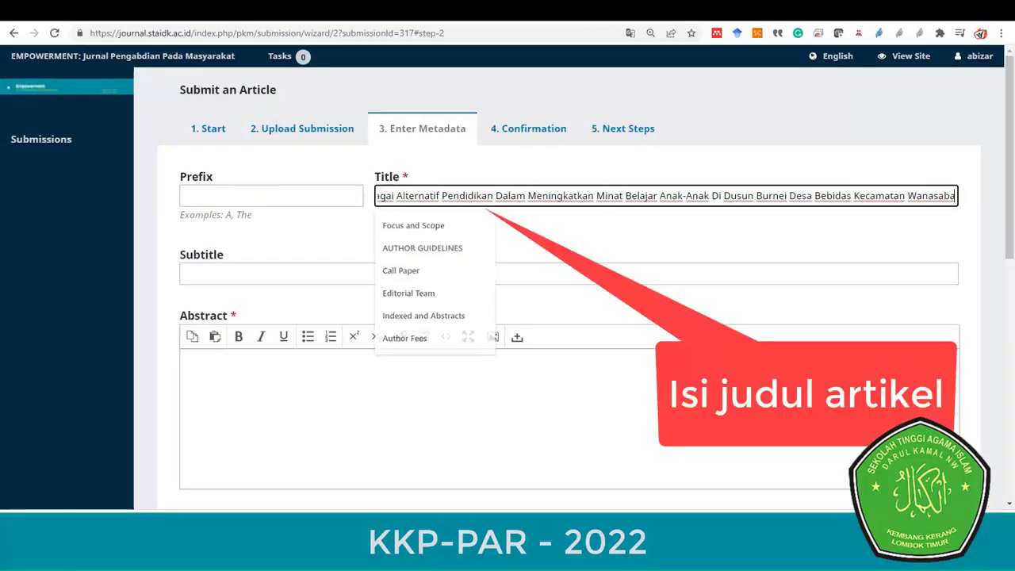
left_click(200, 376)
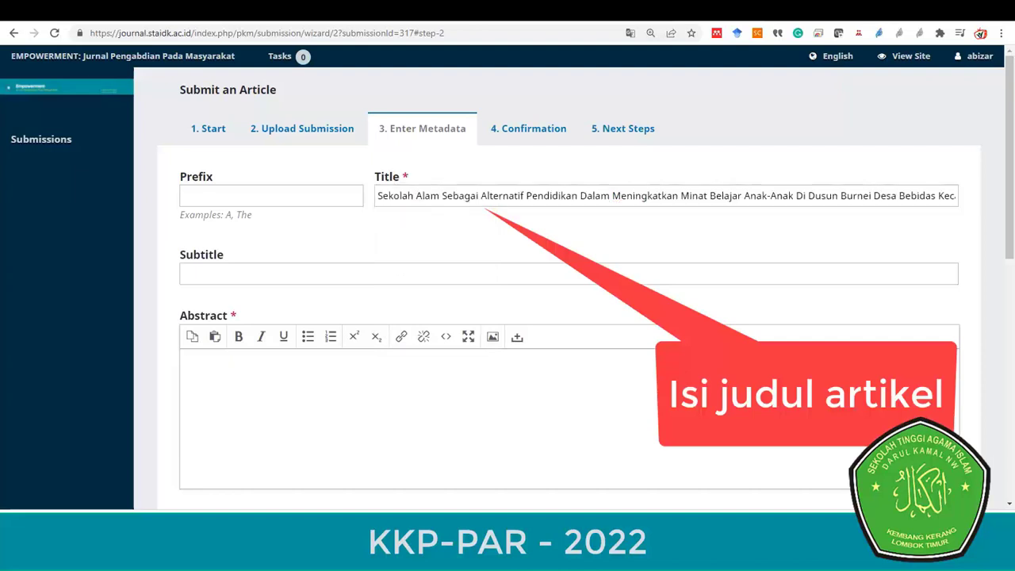
- Copy the Indonesian Abstrak paragraph from Word into the submission's Abstract field
left_click(227, 483)
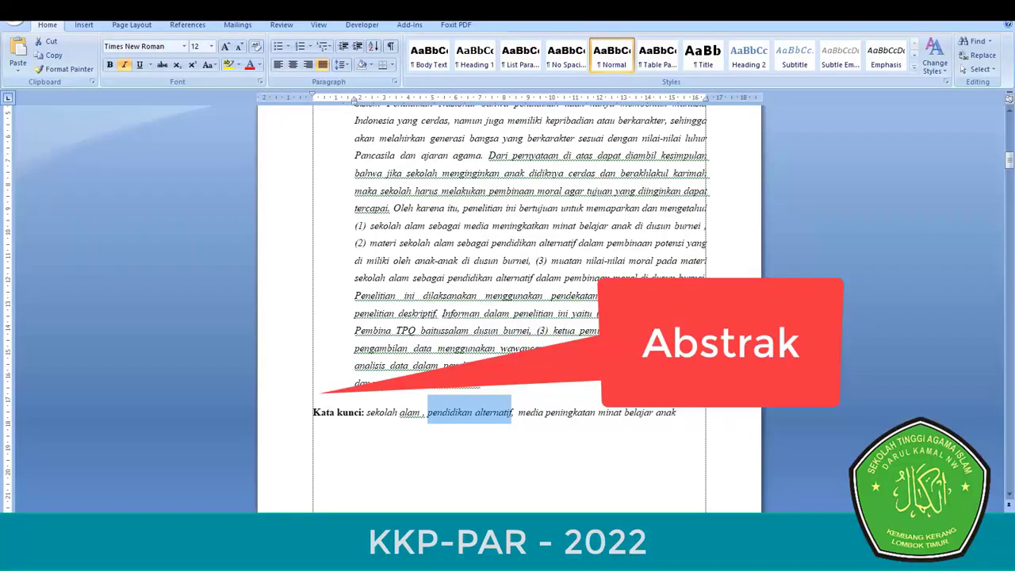
scroll(507, 310, "up", 3)
left_click_drag(356, 151, 482, 364)
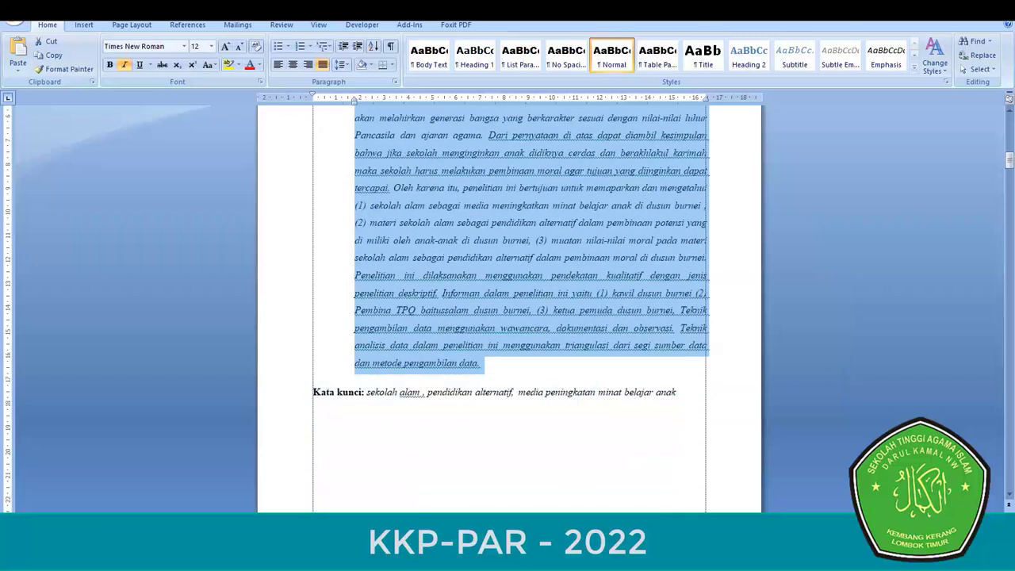
key("alt+Tab")
key("ctrl+v")
scroll(507, 318, "down", 3)
scroll(508, 317, "down", 2)
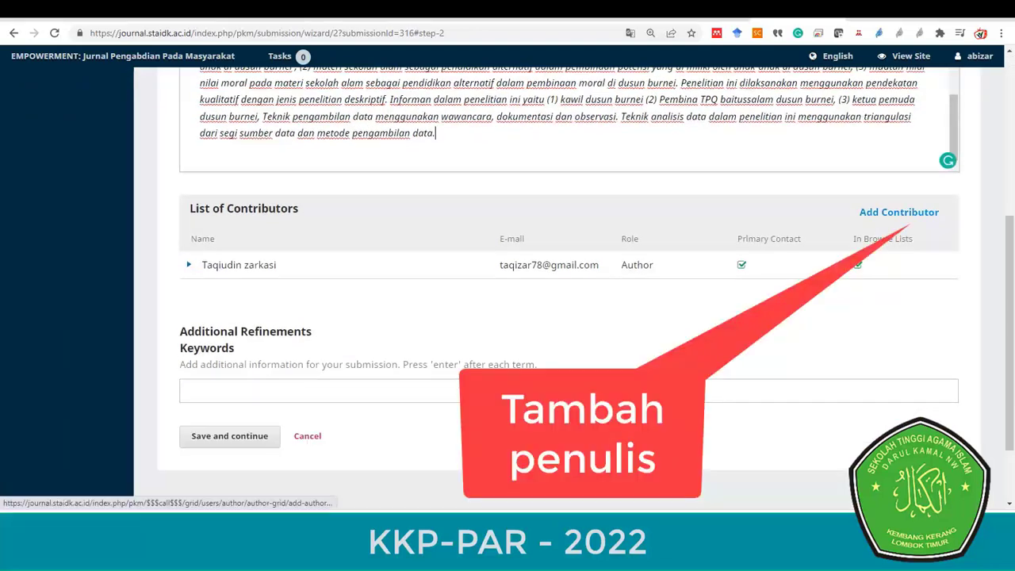
left_click(912, 212)
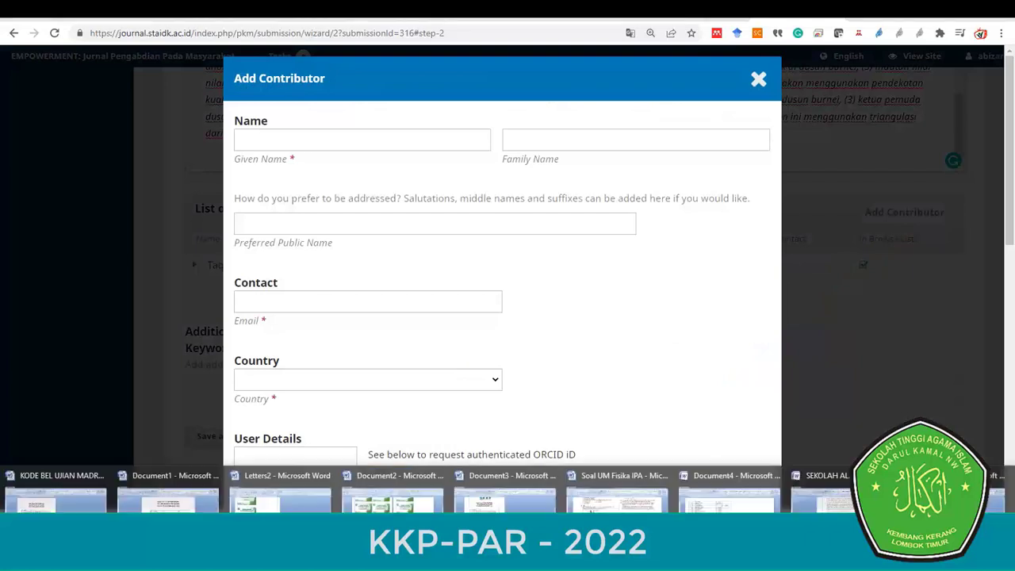
- Fill the co-author's Given Name and Family Name from the manuscript's author line
left_click(816, 488)
scroll(509, 309, "up", 20)
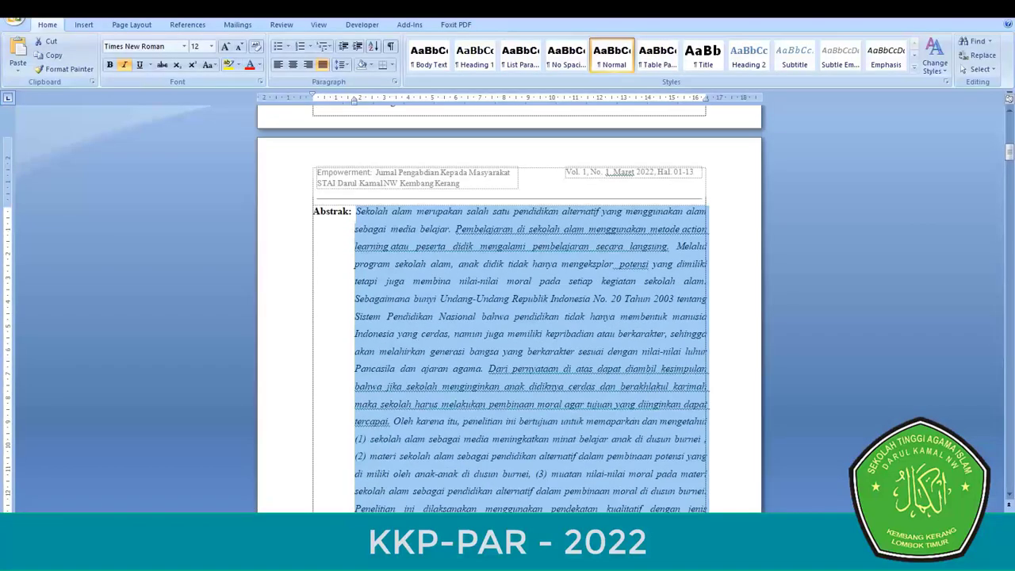
left_click(636, 343)
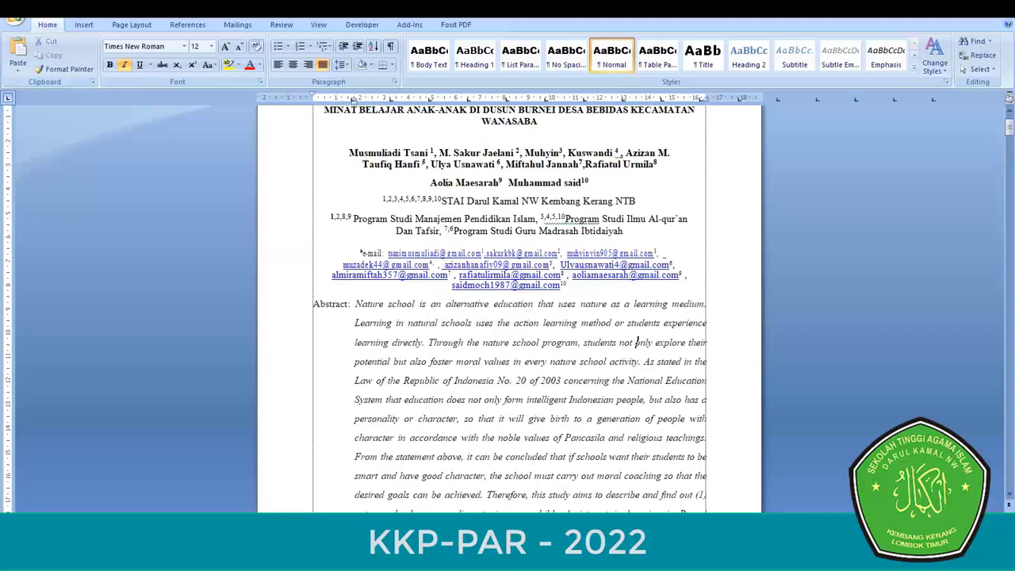
left_click_drag(349, 152, 429, 152)
key("ctrl+c")
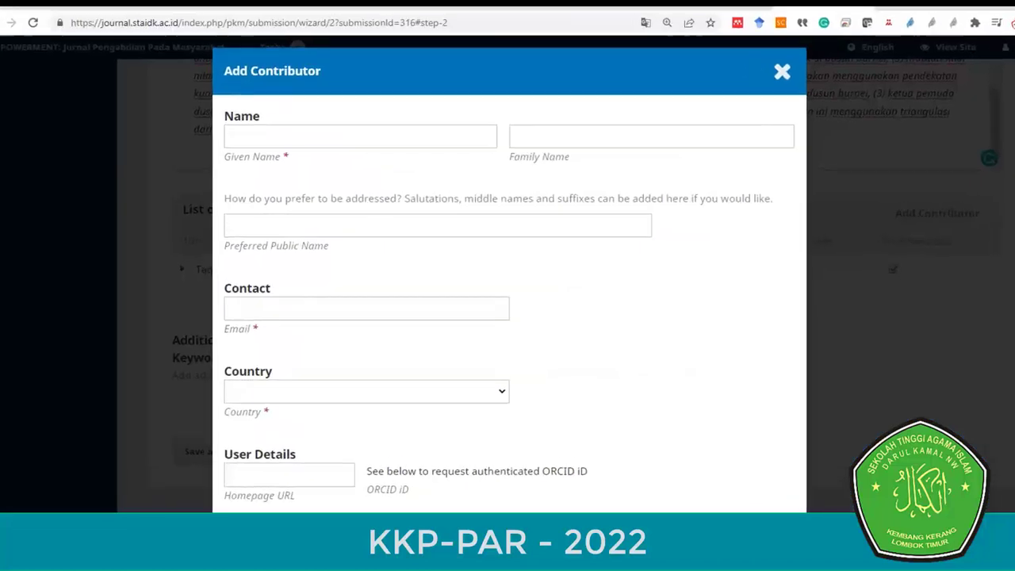
key("Escape")
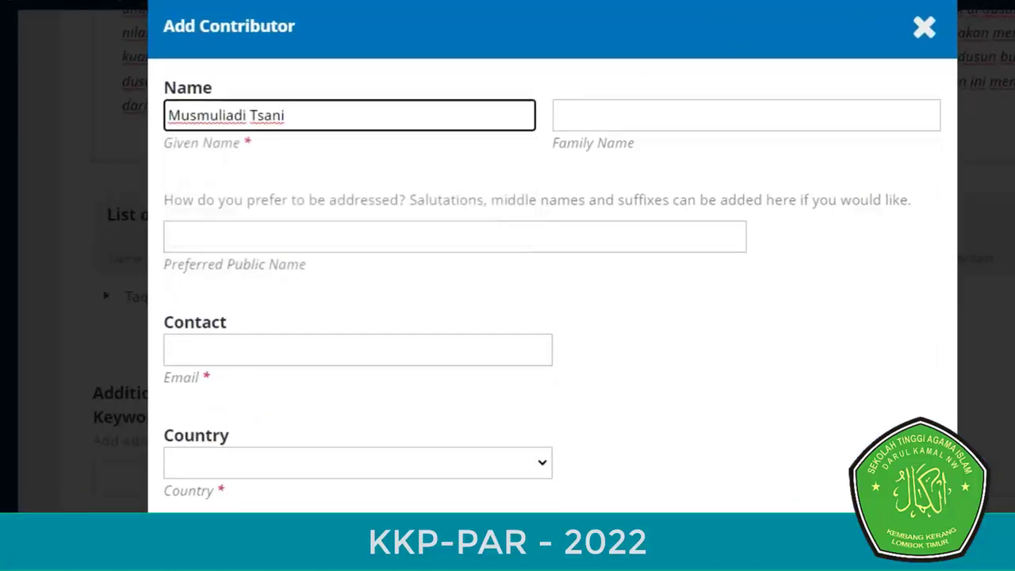
key("Tab")
key("ctrl+v")
left_click(287, 115)
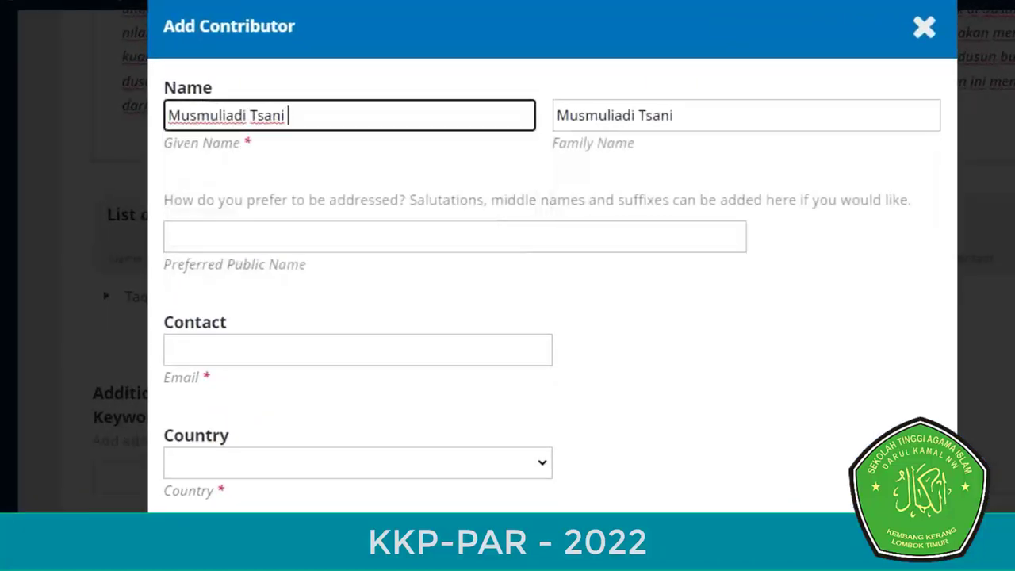
key("BackSpace")
key("BackSpace")
key("BackSpace")
key("BackSpace")
key("BackSpace")
key("BackSpace")
left_click(636, 115)
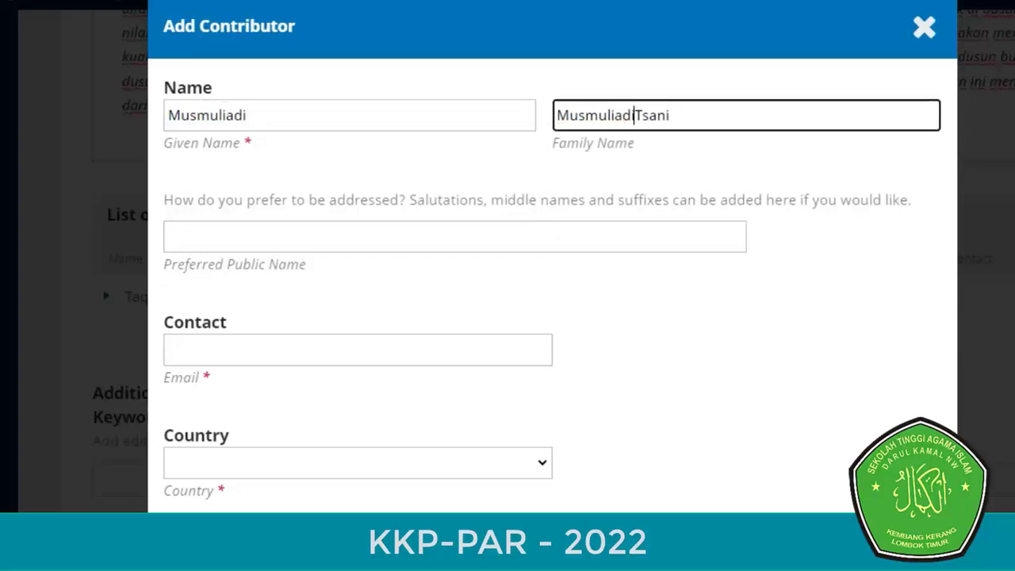
key("BackSpace")
key("BackSpace")
key("BackSpace")
key("BackSpace")
key("BackSpace")
key("BackSpace")
key("BackSpace")
key("BackSpace")
key("BackSpace")
key("BackSpace")
key("BackSpace")
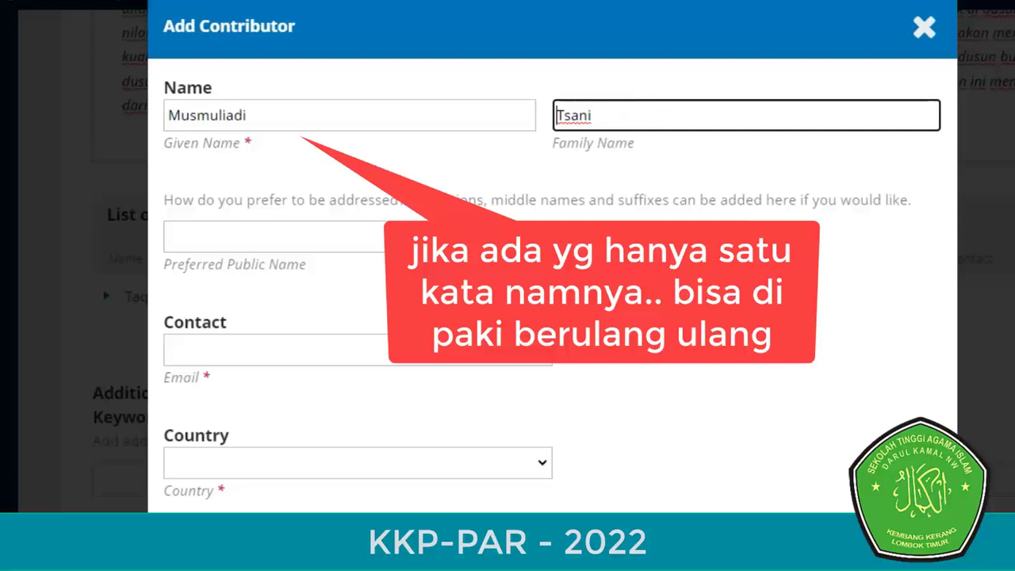
- Copy the co-author's e-mail address from the manuscript into the Email field
left_click(238, 350)
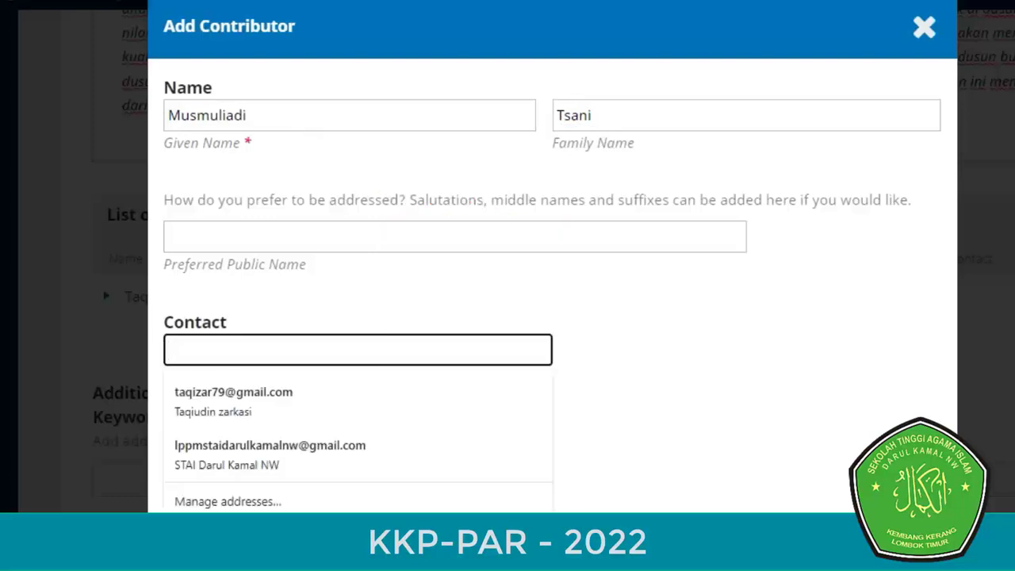
key("Escape")
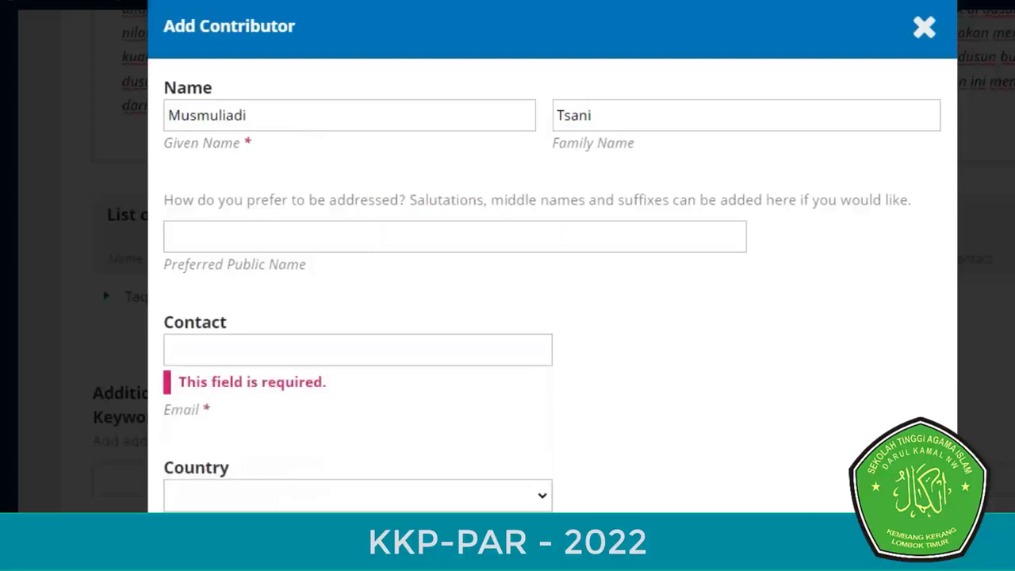
left_click_drag(329, 134, 446, 135)
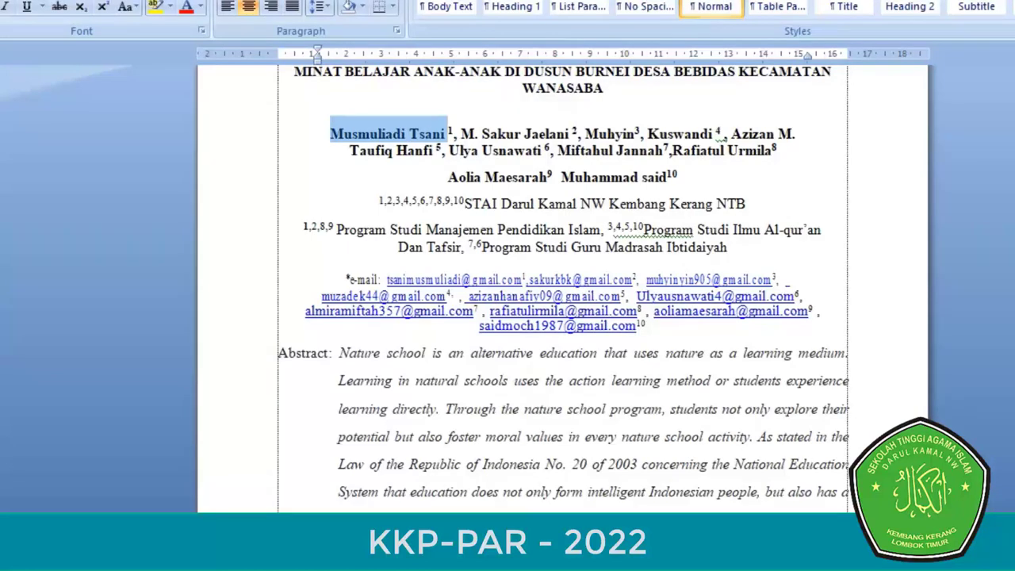
left_click_drag(387, 280, 521, 280)
key("ctrl+c")
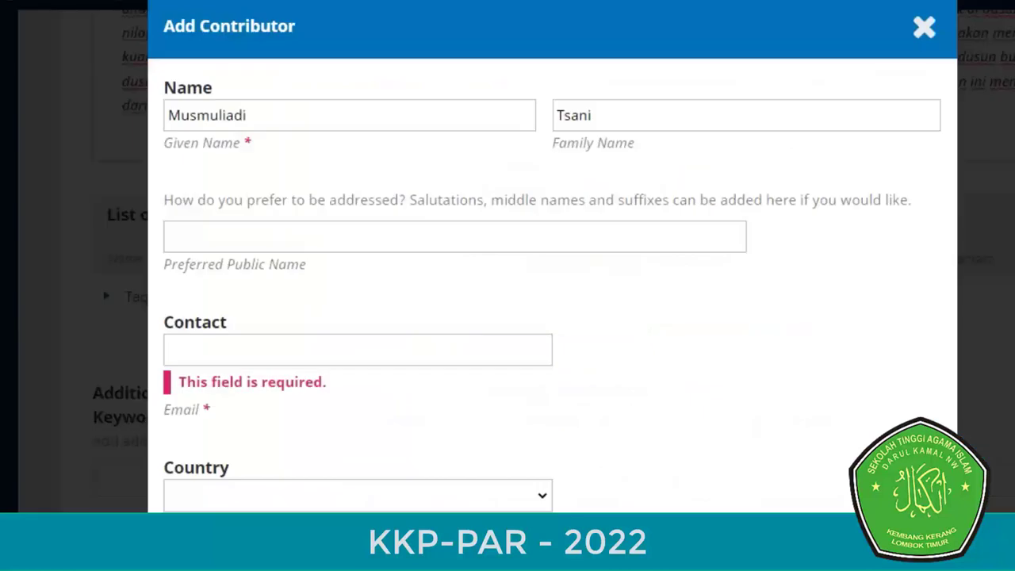
left_click(357, 350)
key("ctrl+v")
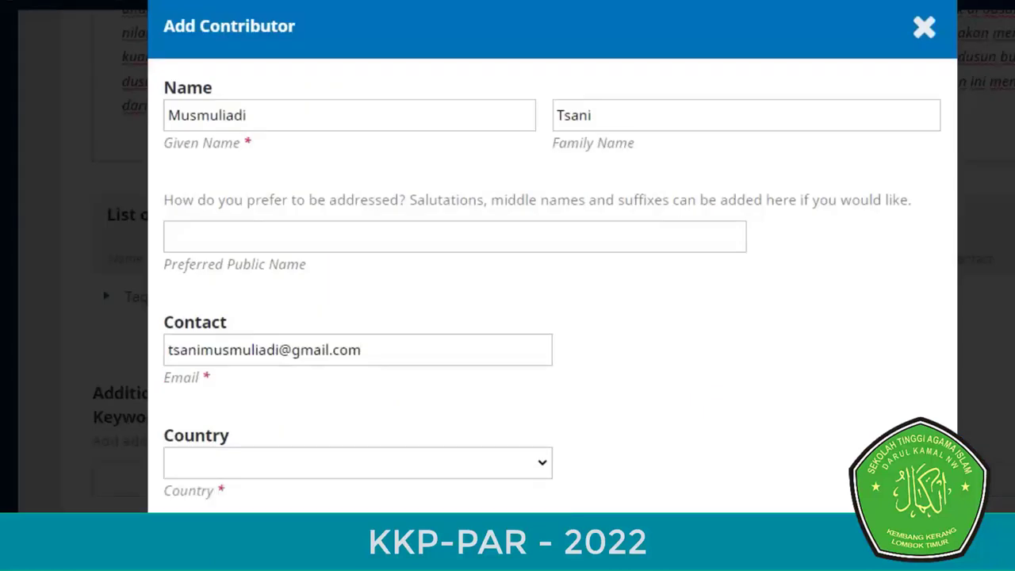
- Set the co-author's country to Indonesia
scroll(552, 265, "down", 3)
left_click(358, 278)
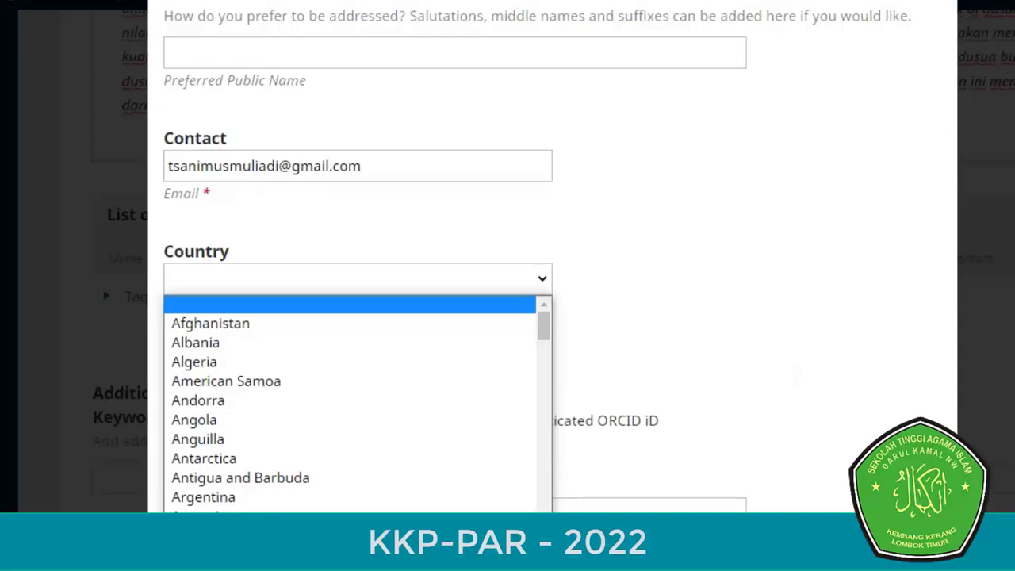
key("i")
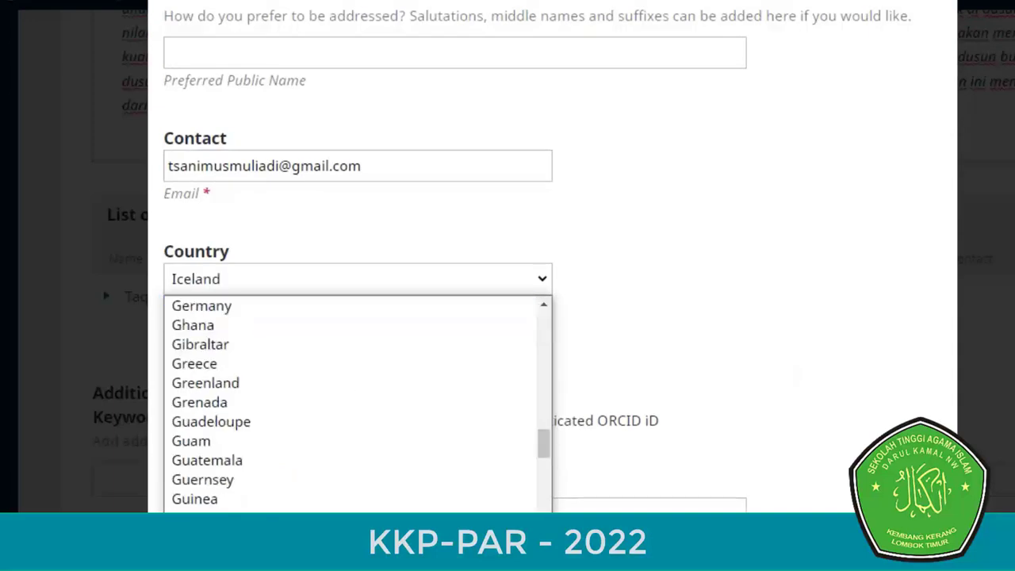
key("n")
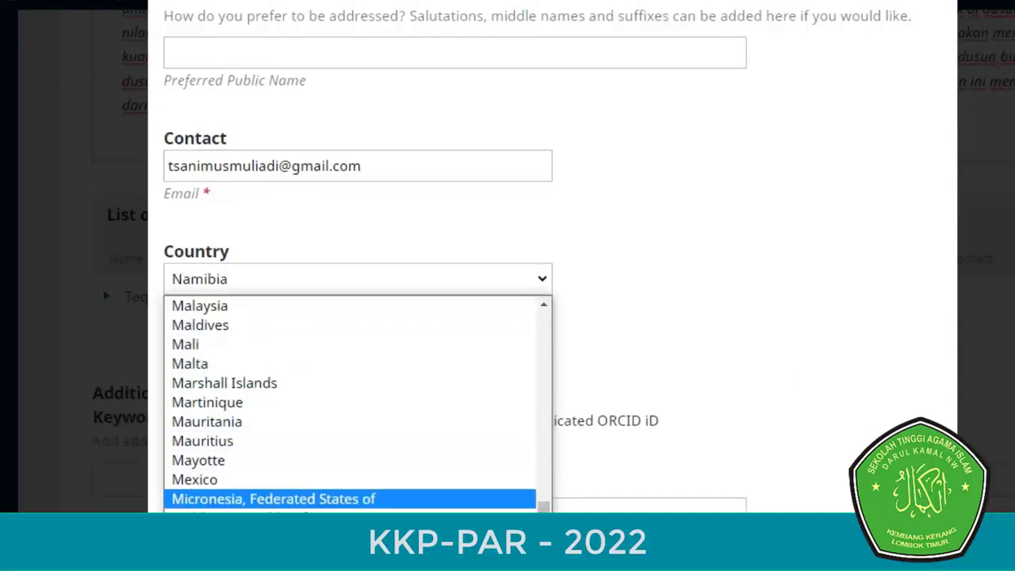
left_click_drag(543, 507, 544, 456)
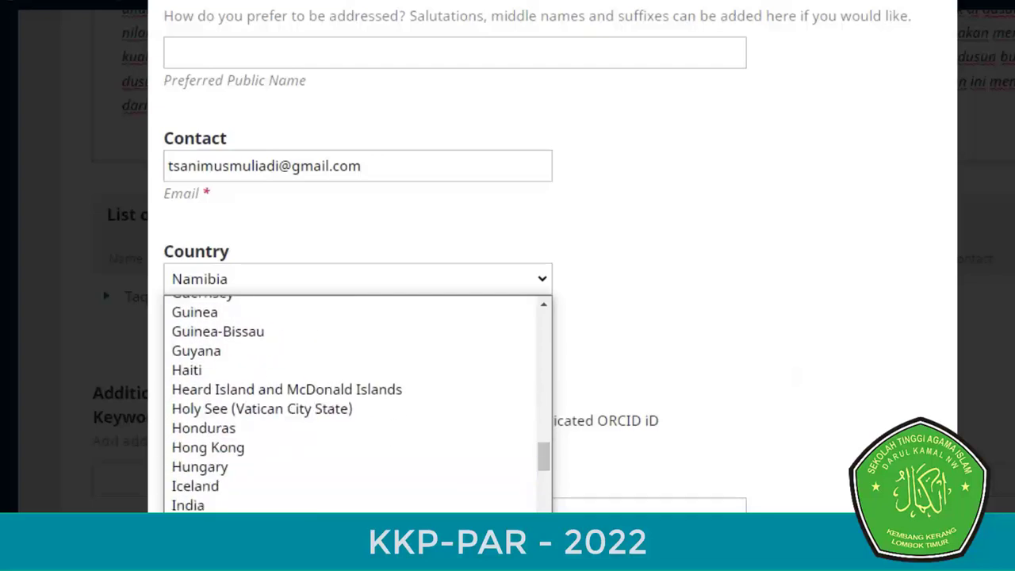
left_click(198, 503)
- Set the affiliation to STAI Darul Kamal NW Kembang Kerang NTB from the saved suggestion
scroll(507, 286, "down", 1)
left_click(253, 299)
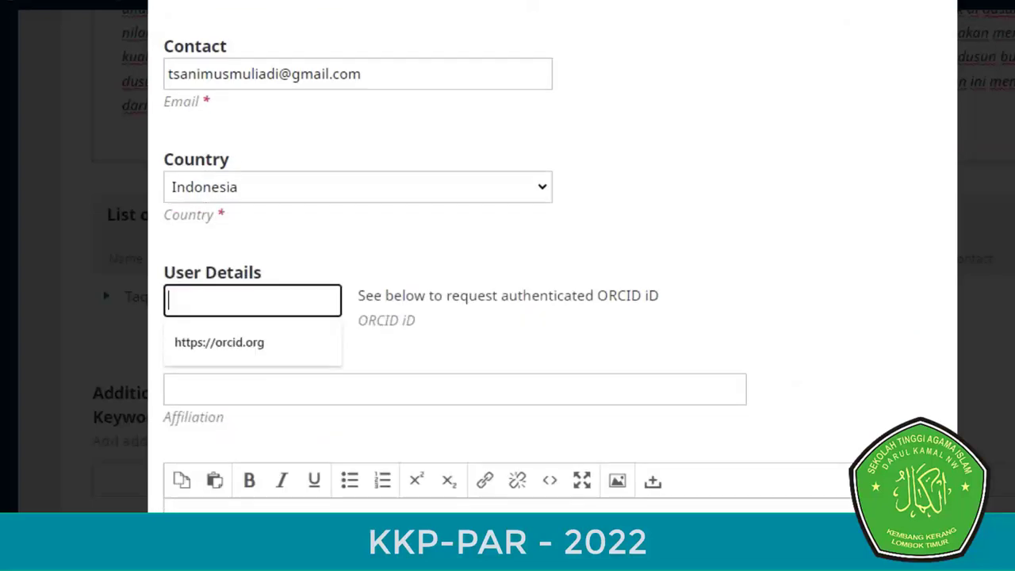
left_click(317, 388)
key("Down")
key("Down")
key("Down")
key("Down")
key("Down")
key("Return")
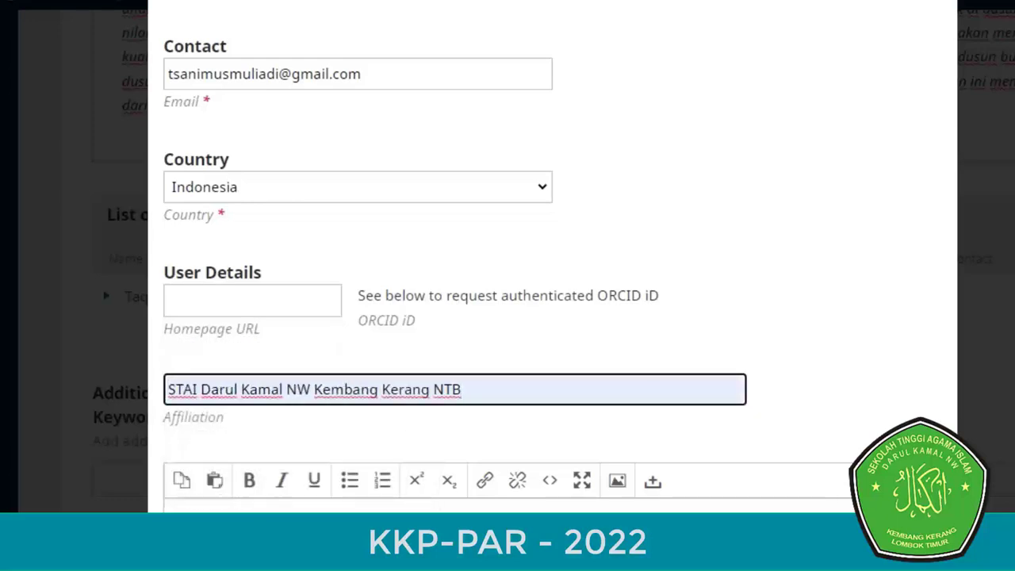
scroll(508, 286, "down", 3)
scroll(508, 285, "down", 4)
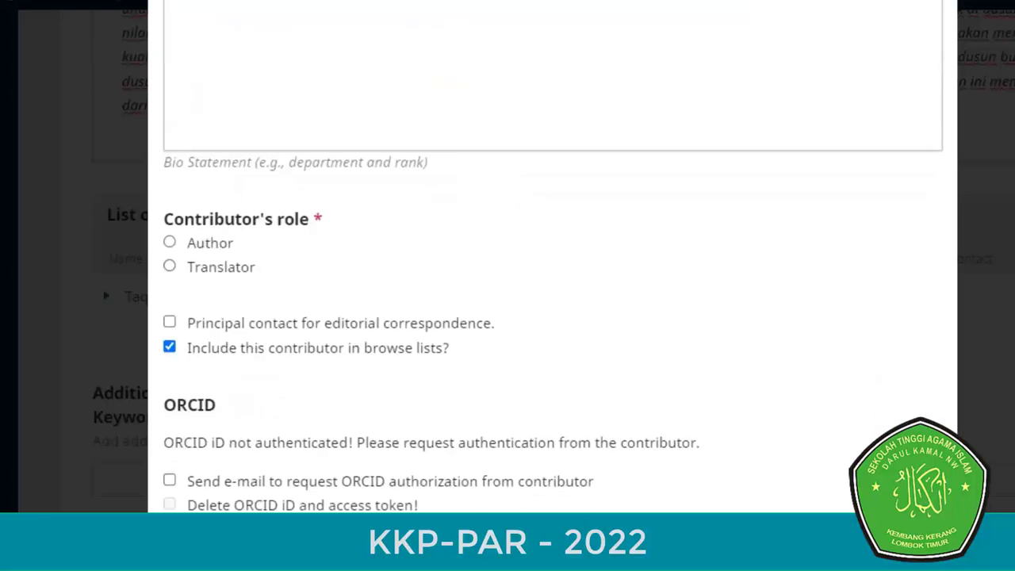
- Save the co-author with the Author role, making them the second listed author
left_click(170, 242)
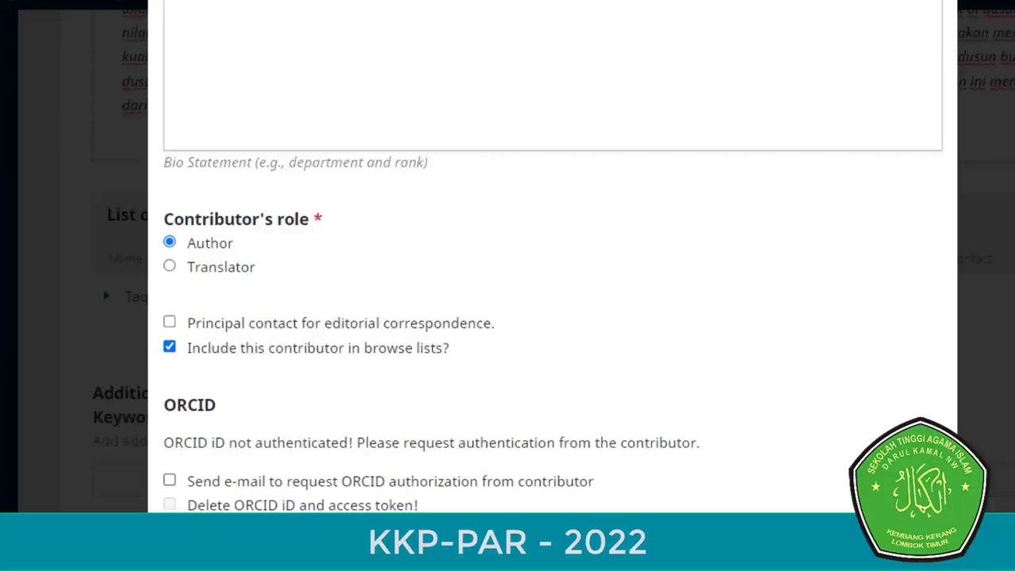
scroll(552, 317, "down", 1)
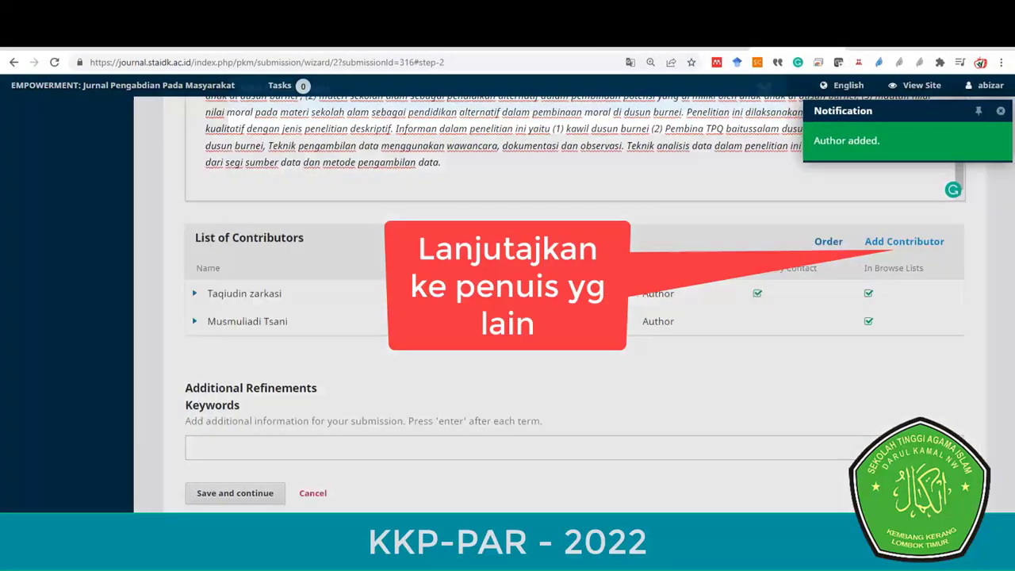
left_click(899, 241)
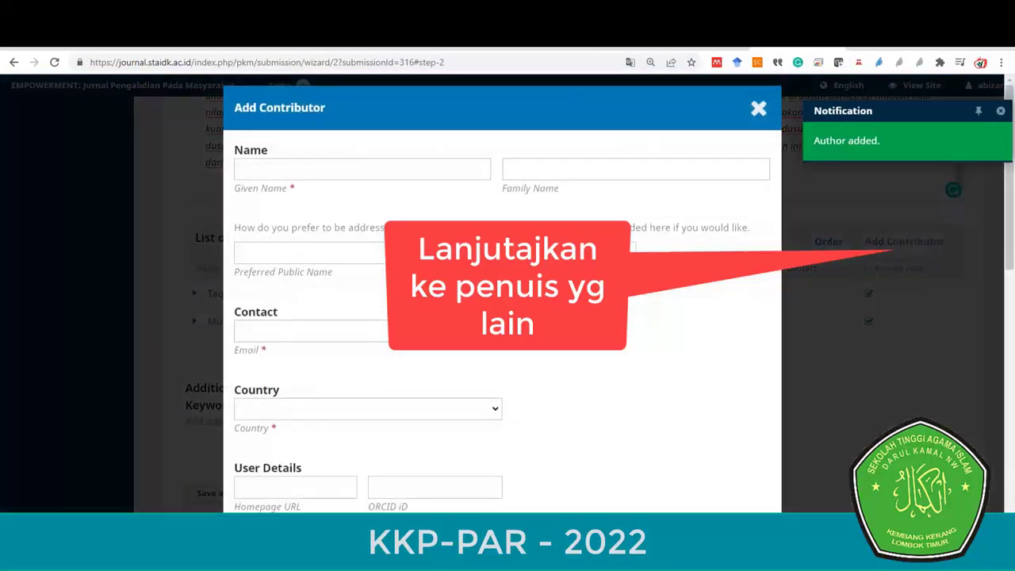
left_click(758, 109)
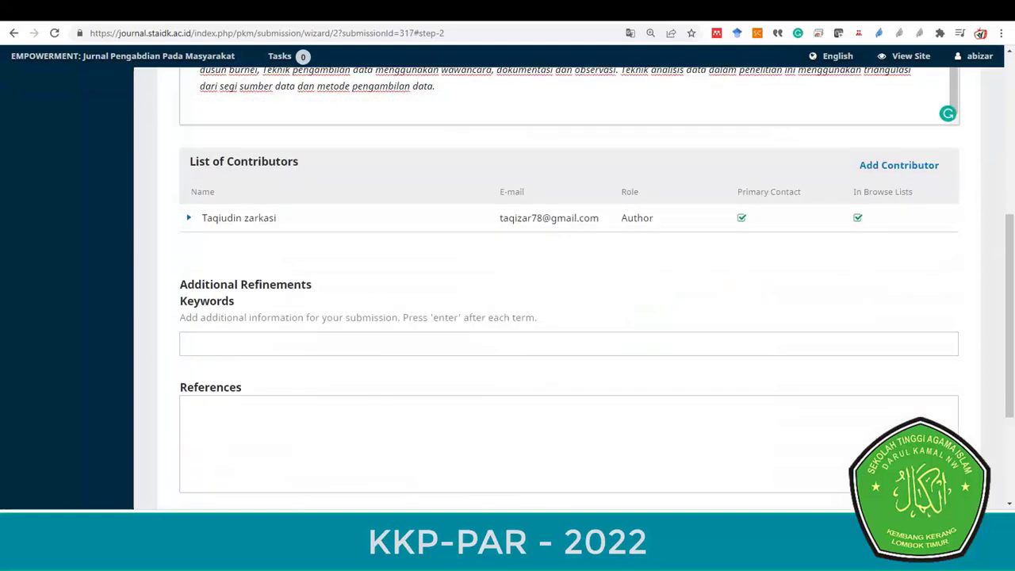
- Add the keywords 'sekolah alam' and 'pendidikan alternatif' copied from the Word manuscript
scroll(568, 317, "down", 1)
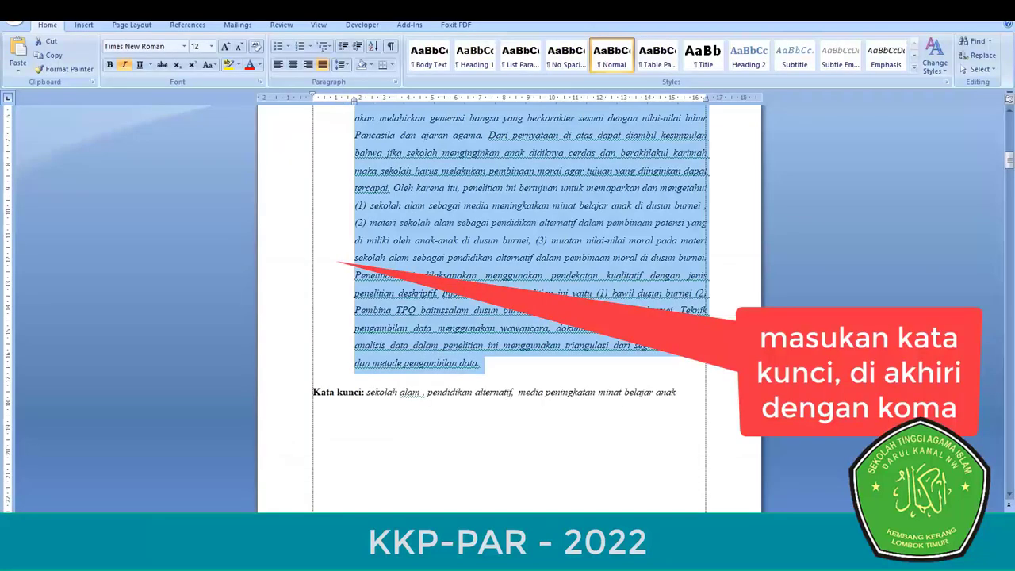
left_click_drag(367, 392, 423, 391)
key("ctrl+c")
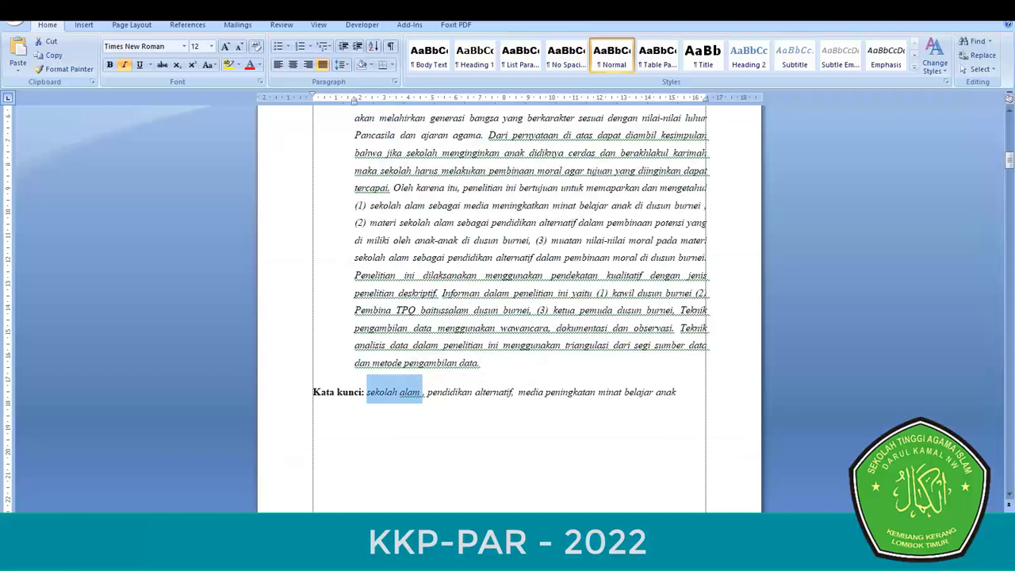
key("alt+Tab")
key("ctrl+v")
key("Return")
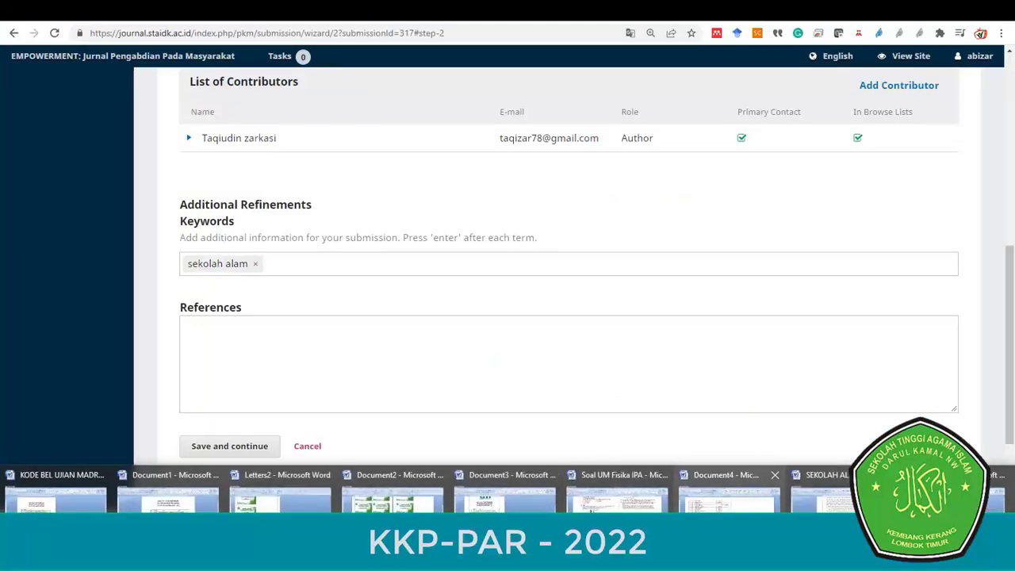
left_click(730, 480)
left_click_drag(424, 391, 512, 391)
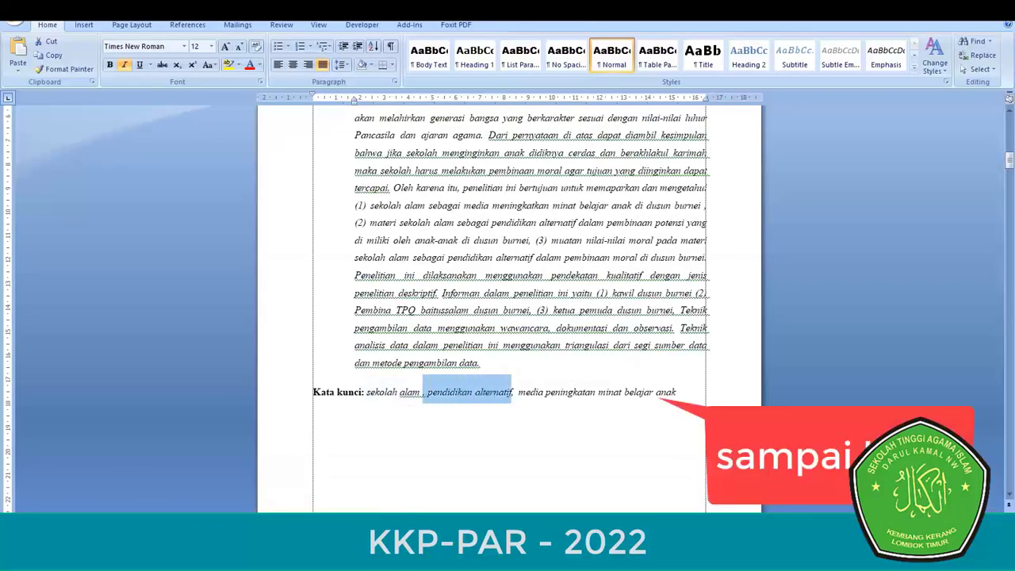
key("ctrl+c")
key("alt+Tab")
key("ctrl+v")
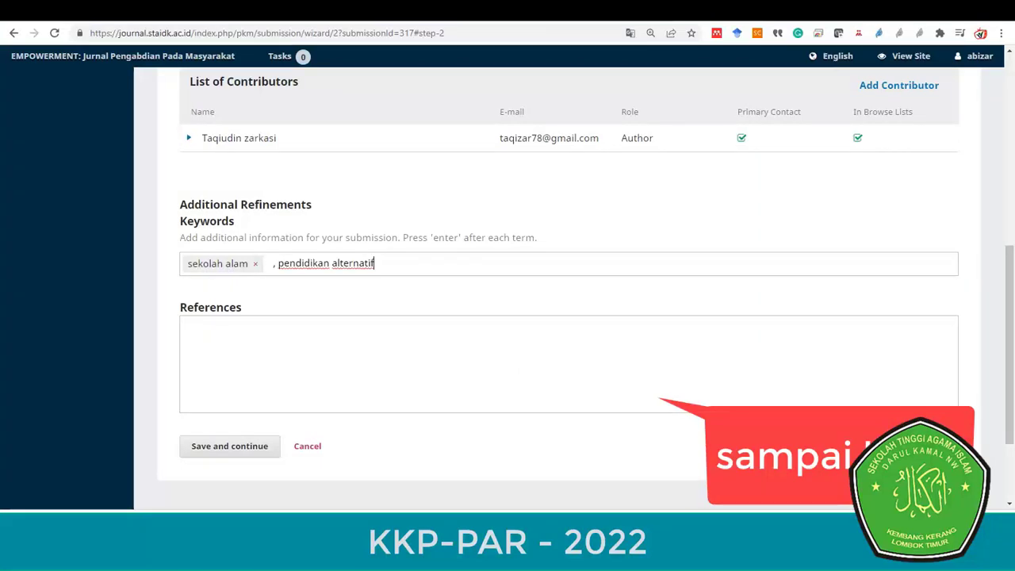
left_click(276, 264)
key("BackSpace")
key("BackSpace")
left_click(369, 263)
key("Return")
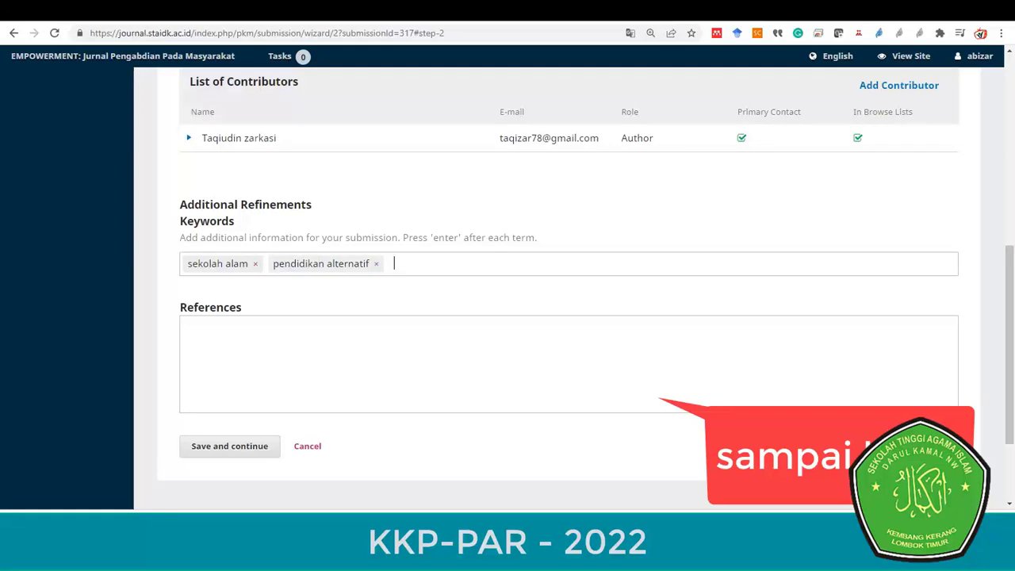
- Paste the Daftar Pustaka reference list into References and save the metadata step
key("Tab")
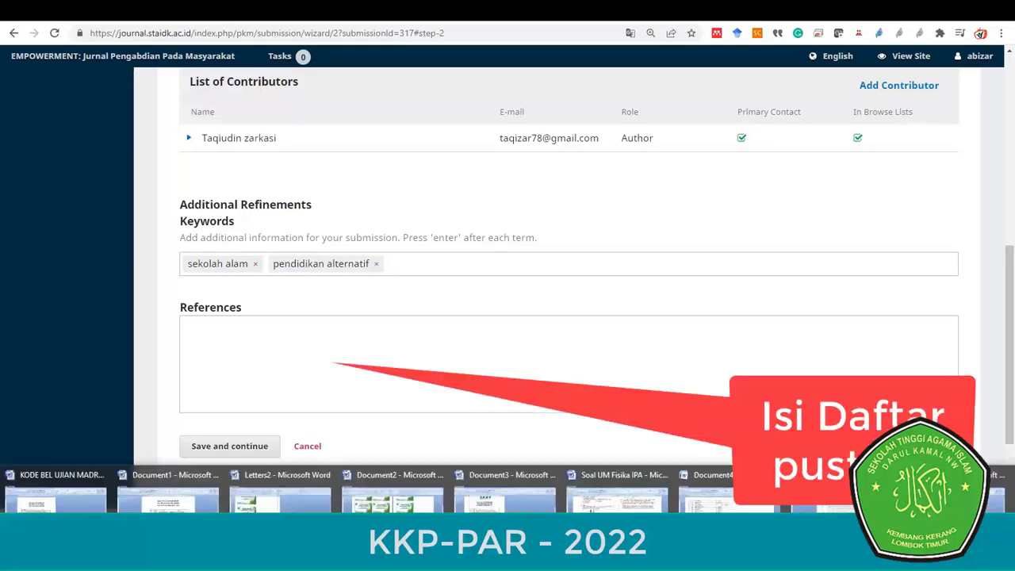
left_click(718, 488)
left_click_drag(1008, 158, 1009, 469)
left_click_drag(314, 385, 556, 467)
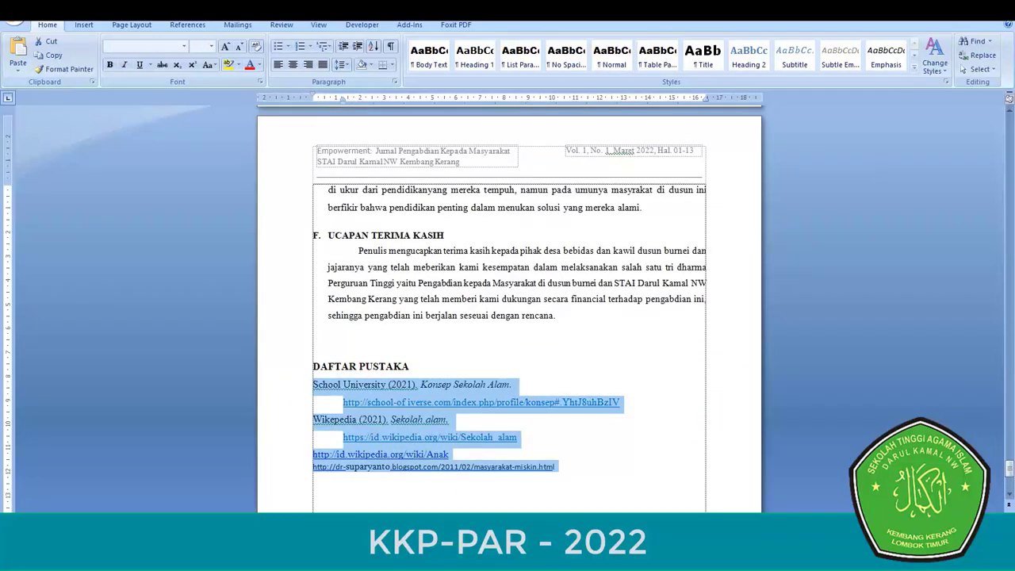
key("alt+Tab")
key("ctrl+v")
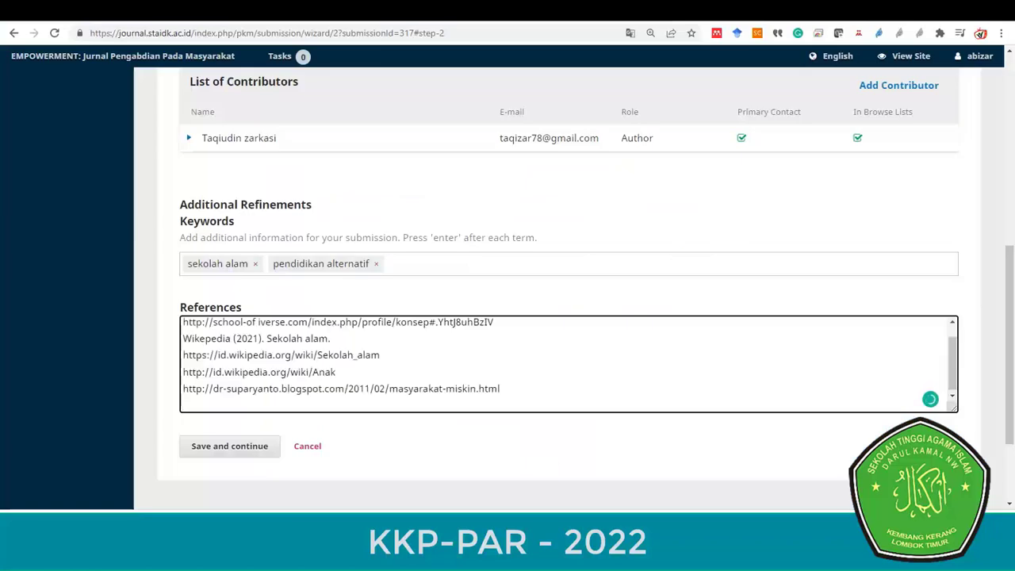
key("BackSpace")
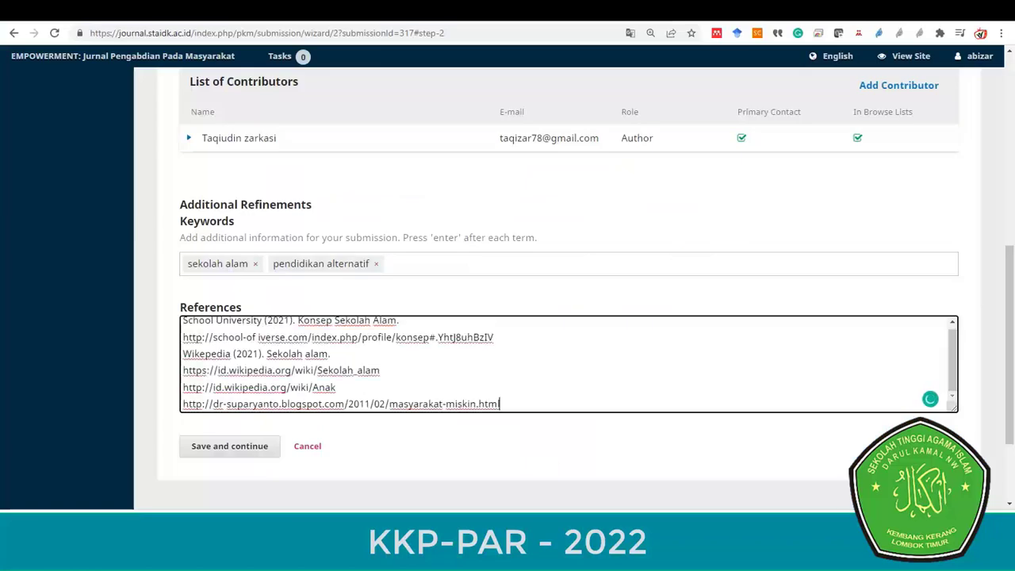
left_click(229, 446)
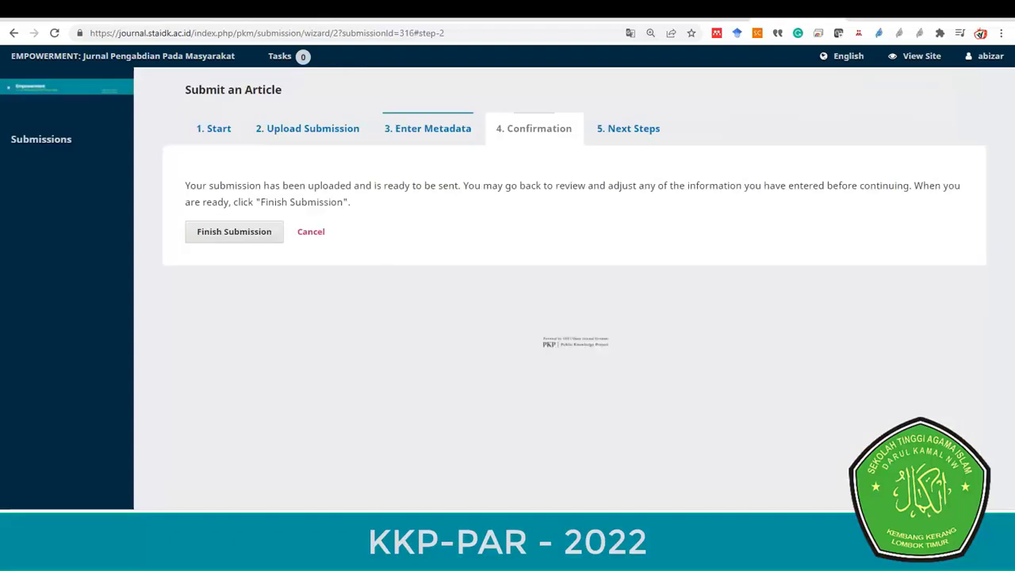
- Finish and confirm the article submission, dismissing the email error notification
left_click(234, 231)
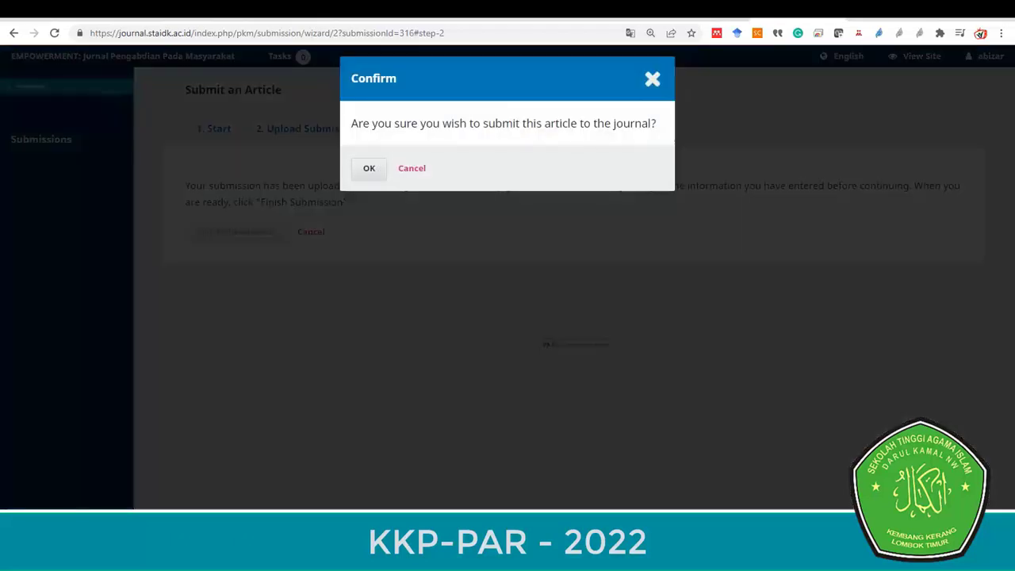
left_click(369, 168)
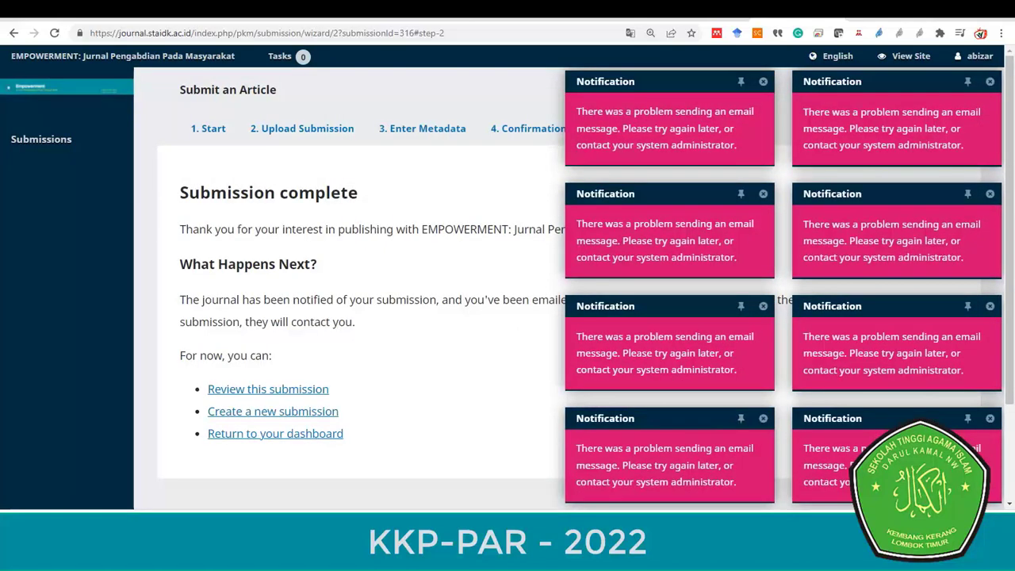
left_click(763, 81)
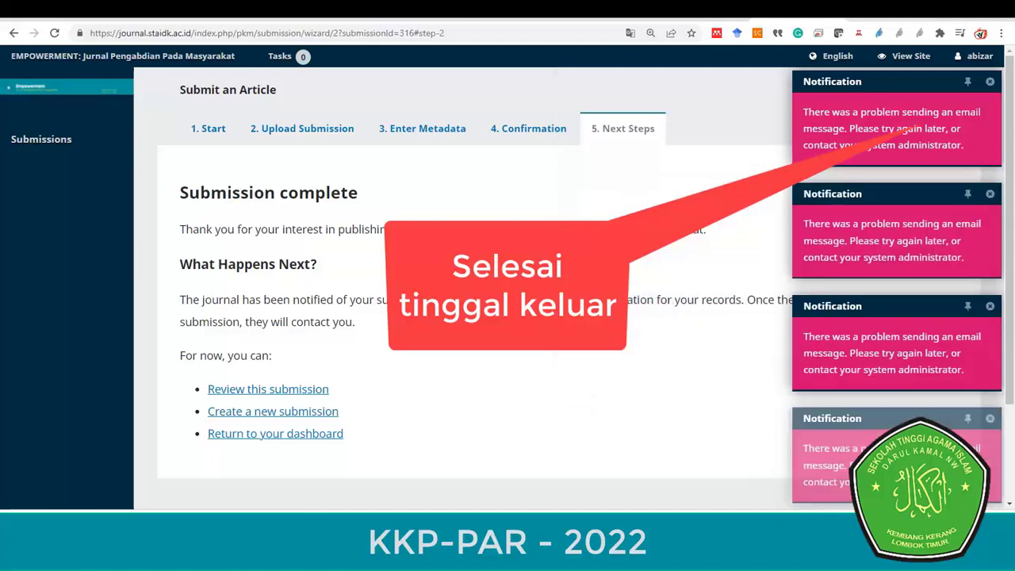
- Review the Submission complete page, then log out of the journal
scroll(555, 277, "down", 2)
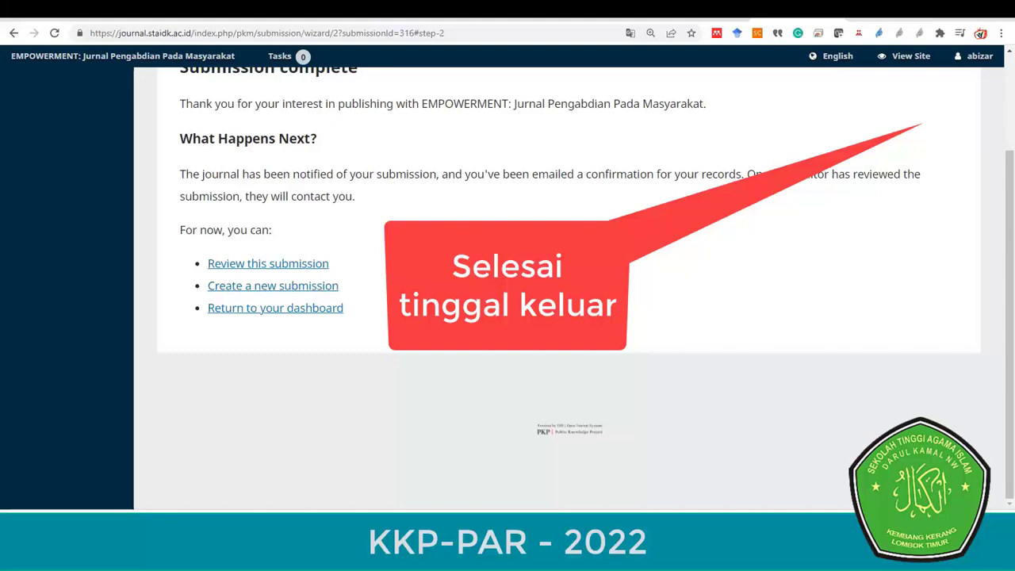
scroll(555, 278, "up", 2)
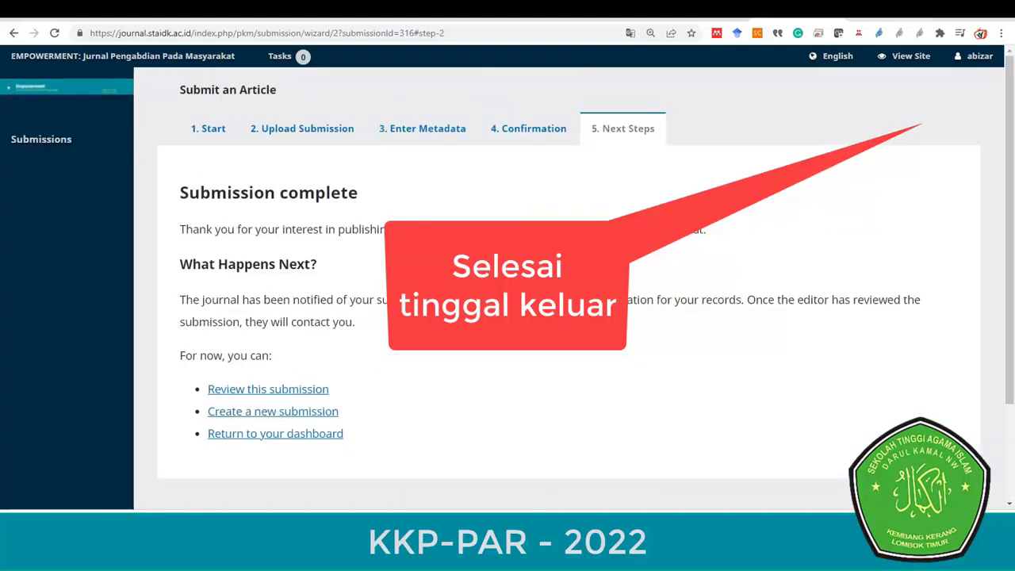
mouse_move(973, 56)
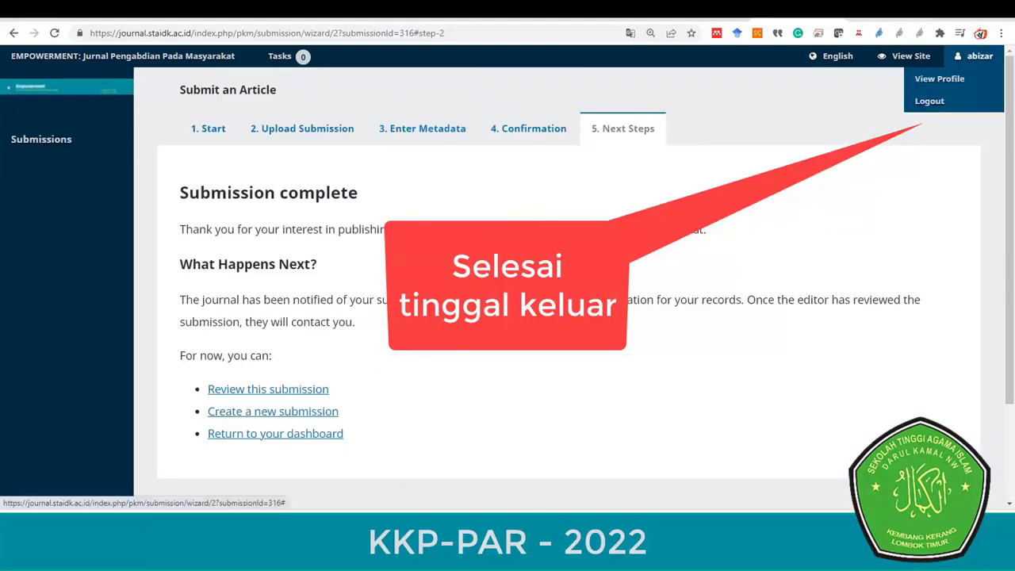
left_click(930, 100)
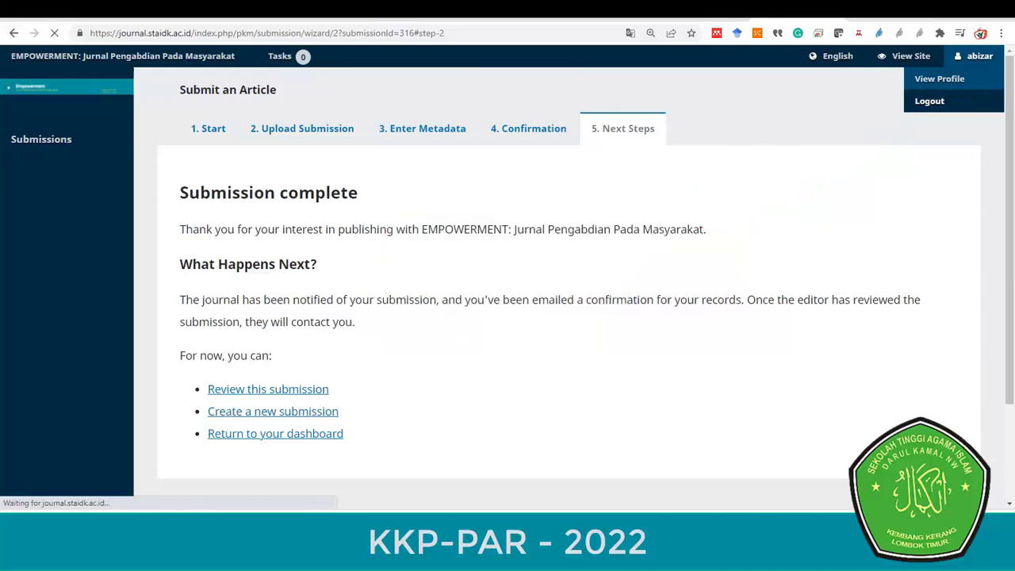